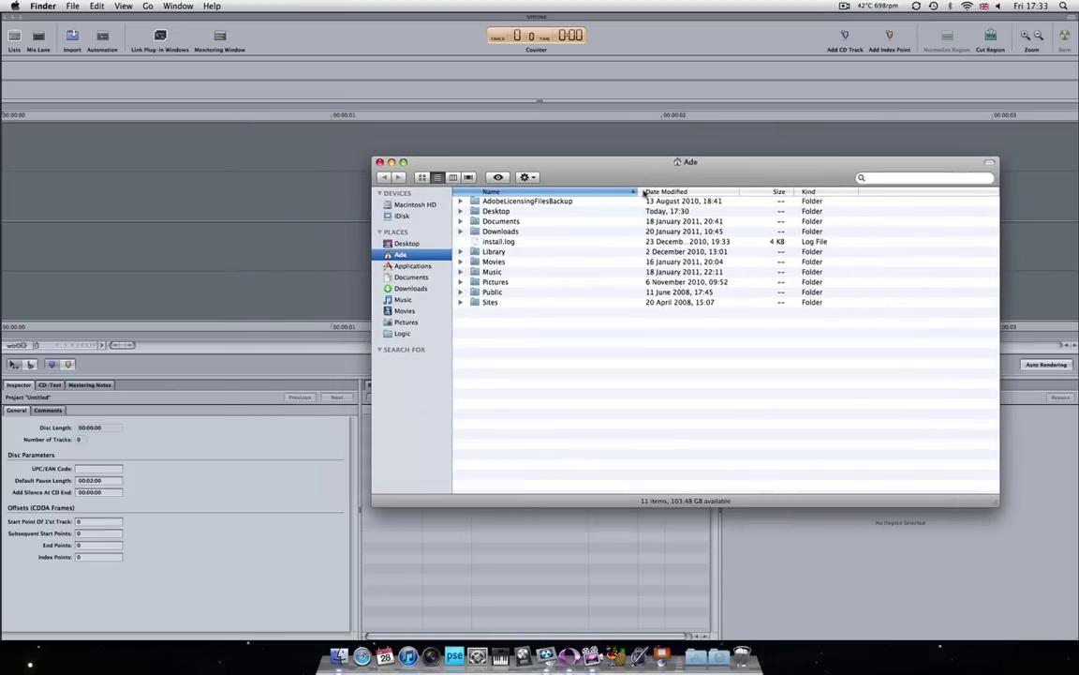
Import 11 Audio Track from the Desktop as region 1, then close the Finder window
{"action": "double_click", "coordinate": [495, 211]}
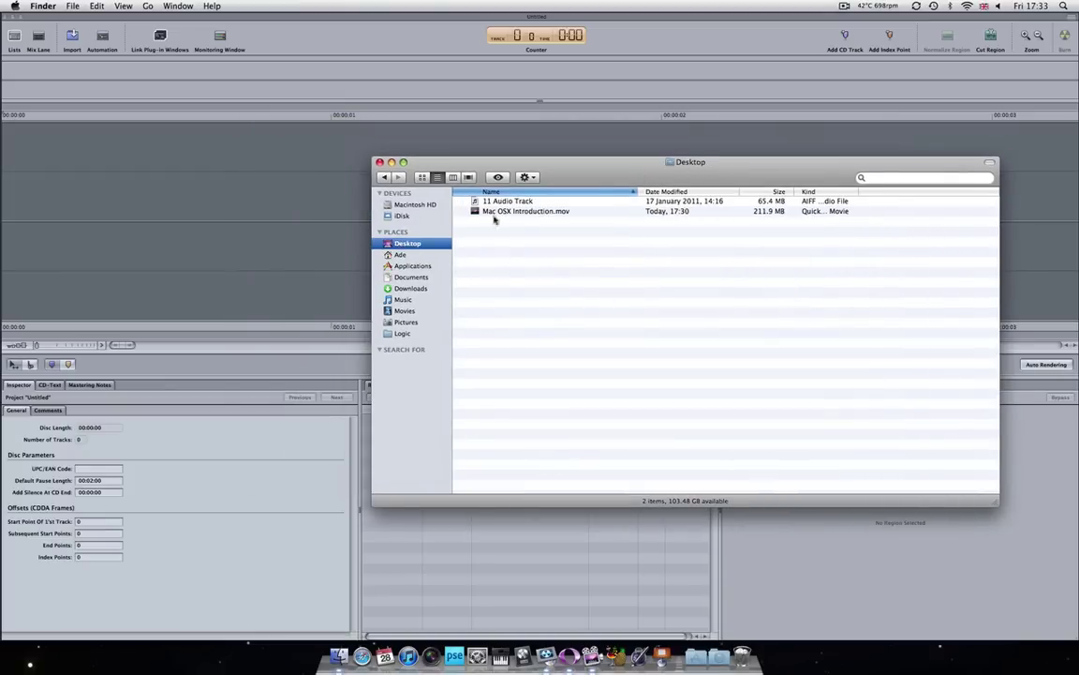
{"action": "left_click_drag", "start_coordinate": [507, 200], "coordinate": [215, 198]}
{"action": "key", "text": "super+w"}
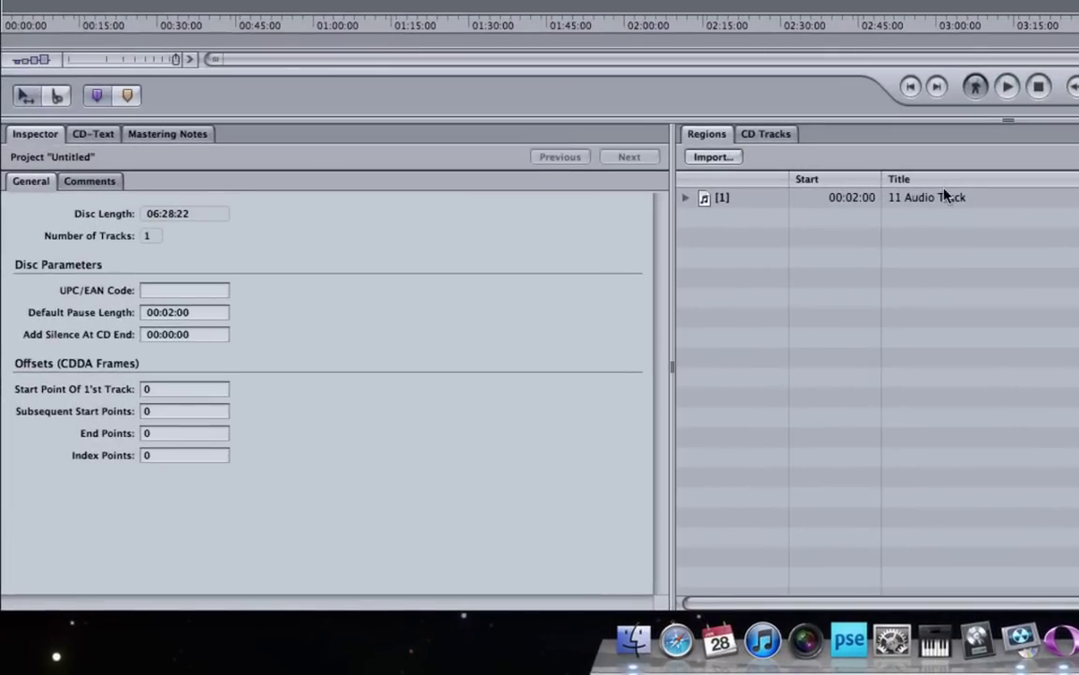
Check the 11 Audio Track region's Audio File, Comments and General details, then list the CD tracks
{"action": "left_click", "coordinate": [941, 197]}
{"action": "left_click", "coordinate": [86, 181]}
{"action": "left_click", "coordinate": [197, 184]}
{"action": "left_click", "coordinate": [34, 184]}
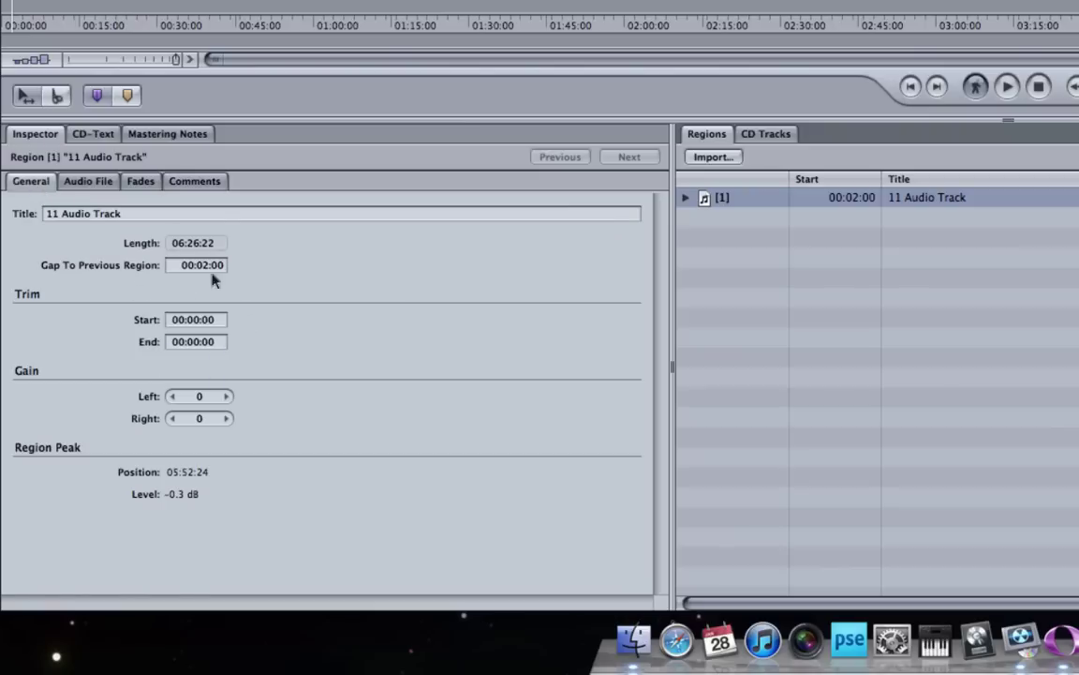
{"action": "left_click", "coordinate": [97, 186]}
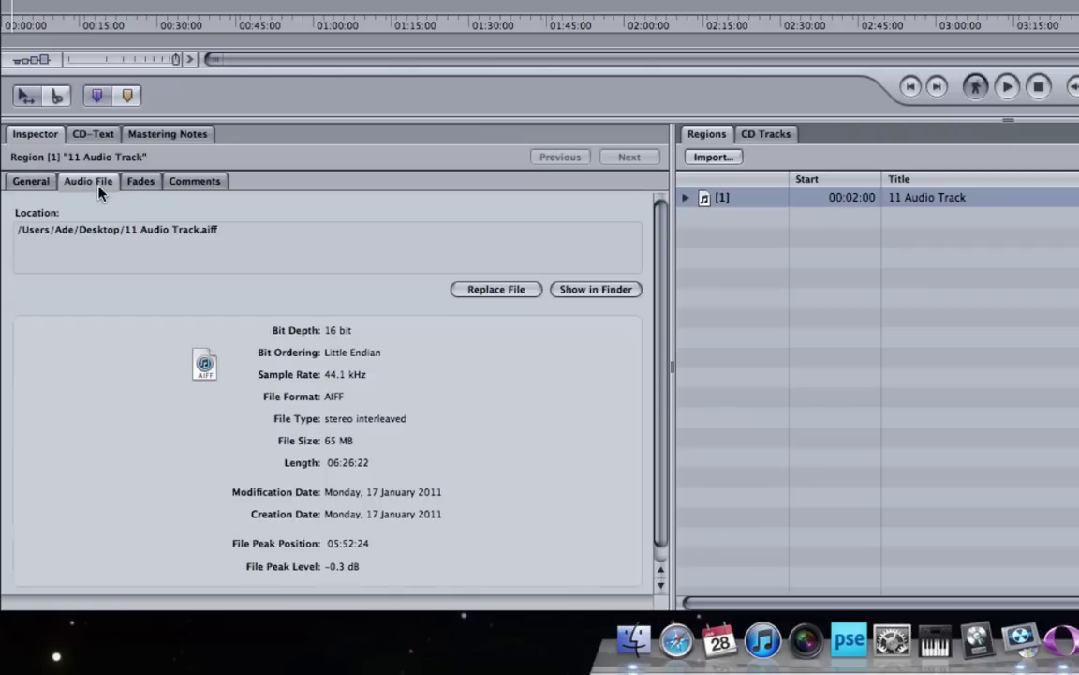
{"action": "left_click", "coordinate": [33, 180]}
{"action": "left_click", "coordinate": [320, 136]}
Change track 1's Title cell from '11 Audio Track' to 'Mixdown'
{"action": "left_click", "coordinate": [496, 205]}
{"action": "left_click", "coordinate": [496, 205]}
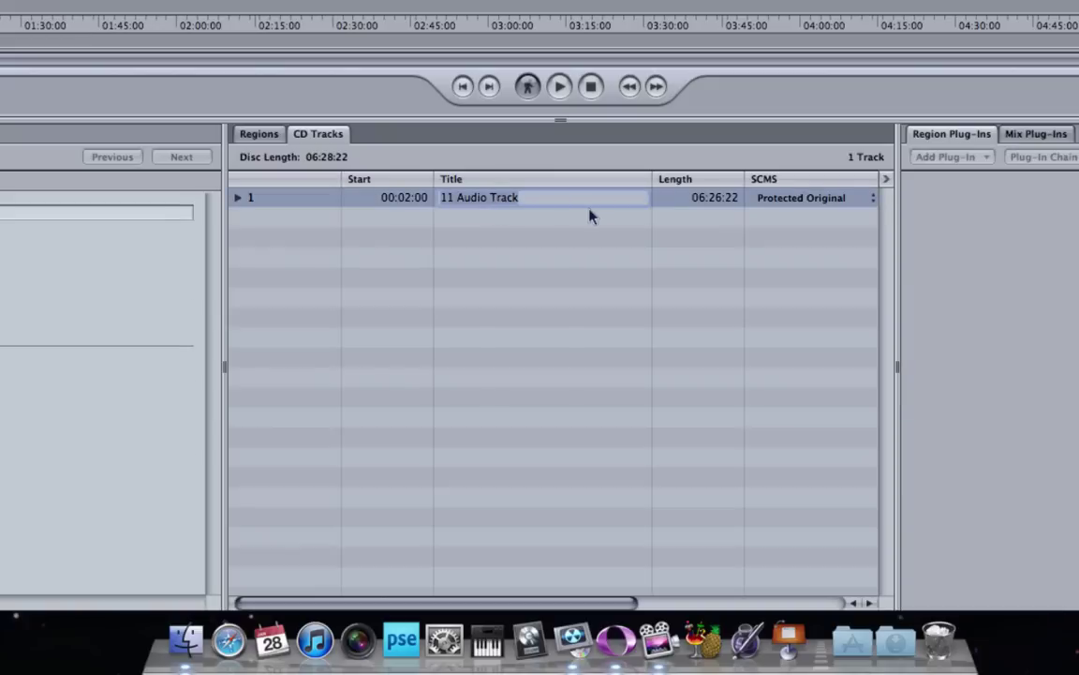
{"action": "type", "text": "Mixdown"}
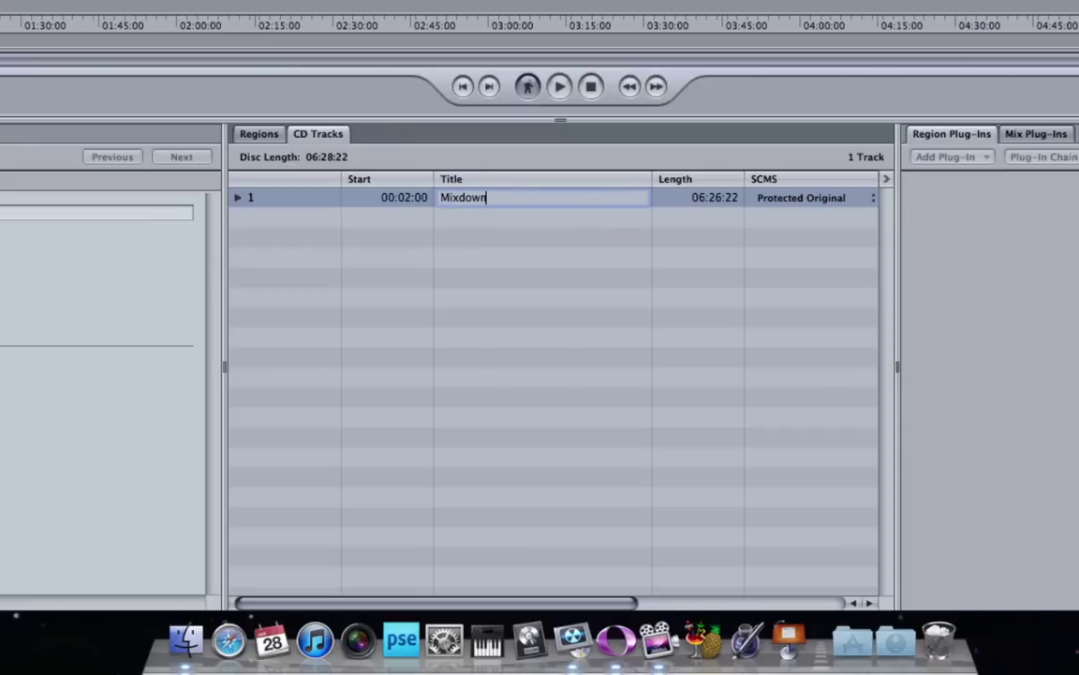
{"action": "key", "text": "Return"}
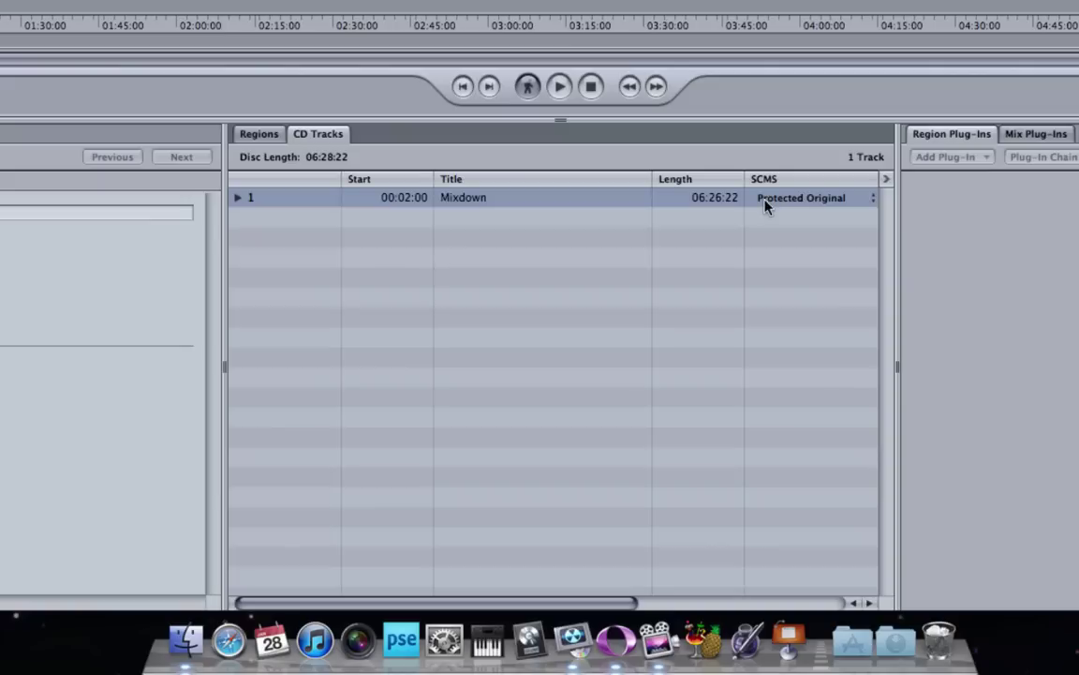
Switch the Mixdown track's SCMS setting from Protected Original to Free
{"action": "left_click", "coordinate": [814, 200]}
{"action": "left_click", "coordinate": [806, 187]}
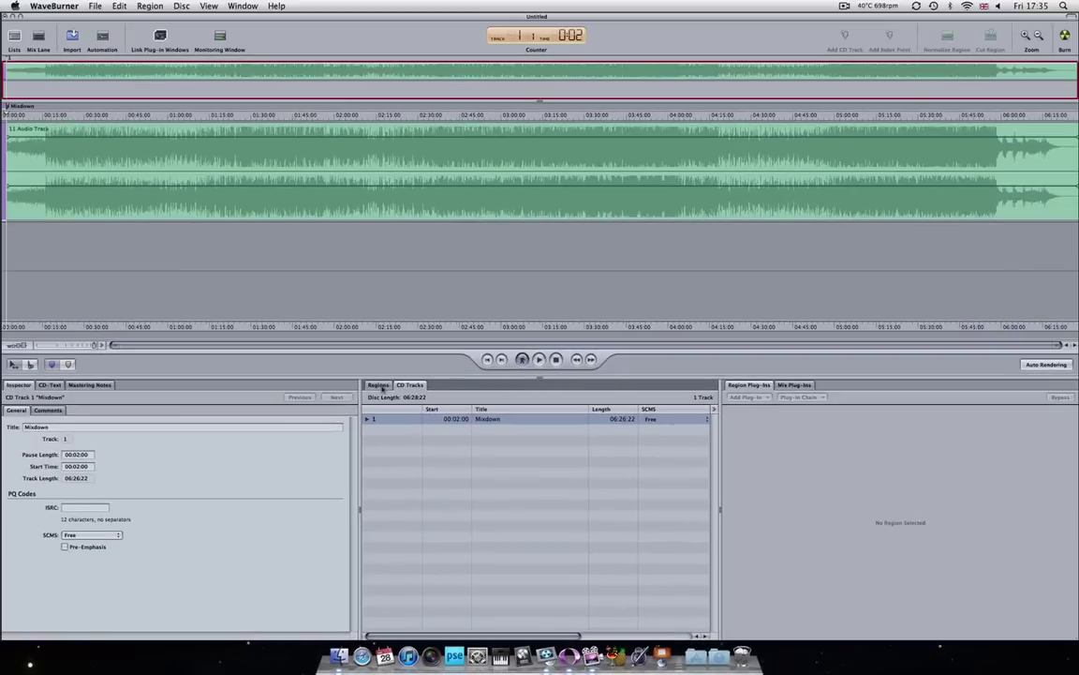
{"action": "left_click", "coordinate": [379, 385]}
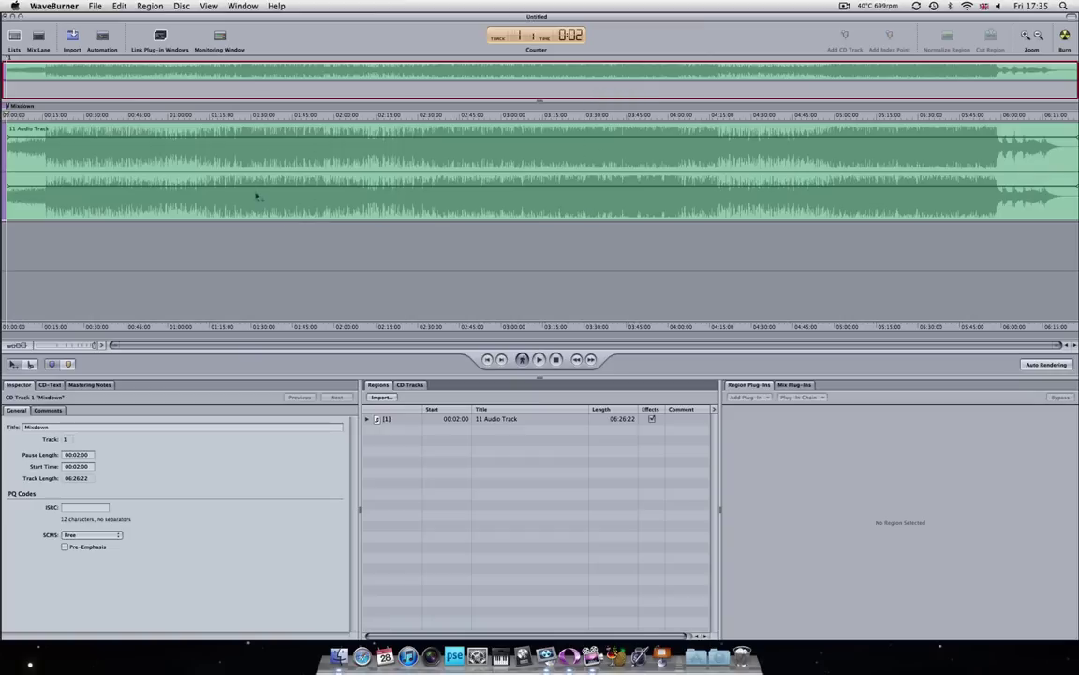
Zoom and scroll the timeline to show the 00:02:00 pause and opening seconds in detail
{"action": "scroll", "coordinate": [366, 161], "scroll_direction": "up", "scroll_amount": 3}
{"action": "scroll", "coordinate": [365, 161], "scroll_direction": "down", "scroll_amount": 3}
{"action": "scroll", "coordinate": [366, 160], "scroll_direction": "up", "scroll_amount": 5}
{"action": "scroll", "coordinate": [366, 160], "scroll_direction": "down", "scroll_amount": 2}
{"action": "scroll", "coordinate": [409, 84], "scroll_direction": "up", "scroll_amount": 3}
{"action": "scroll", "coordinate": [235, 86], "scroll_direction": "up", "scroll_amount": 1}
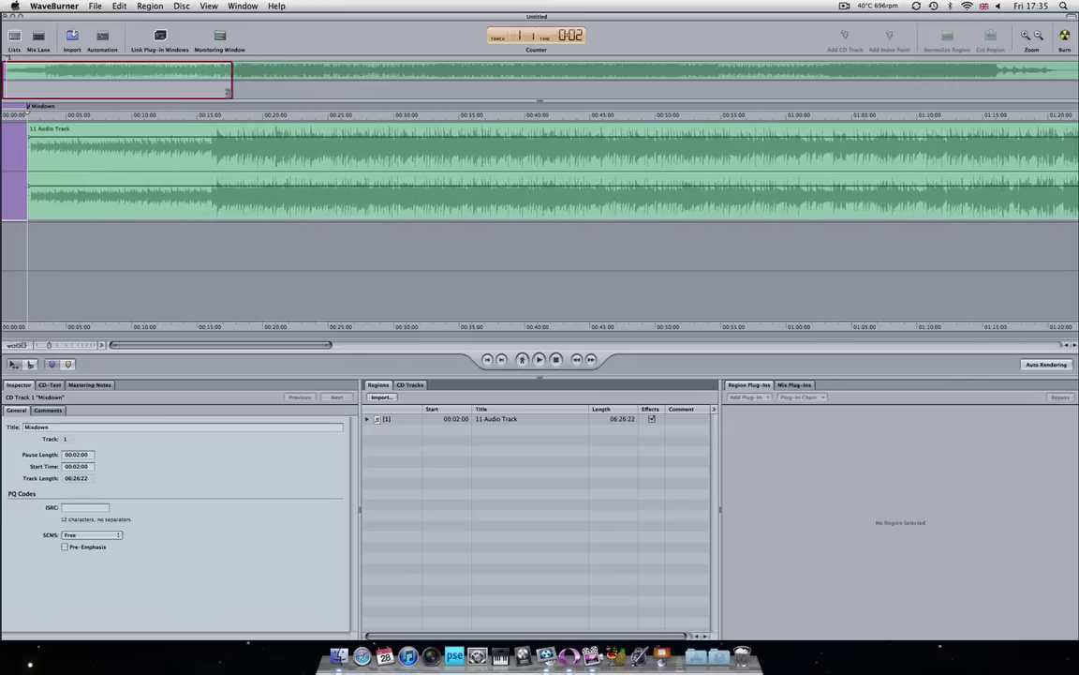
{"action": "scroll", "coordinate": [164, 87], "scroll_direction": "up", "scroll_amount": 2}
{"action": "left_click_drag", "start_coordinate": [105, 83], "coordinate": [44, 75]}
{"action": "scroll", "coordinate": [149, 88], "scroll_direction": "down", "scroll_amount": 5}
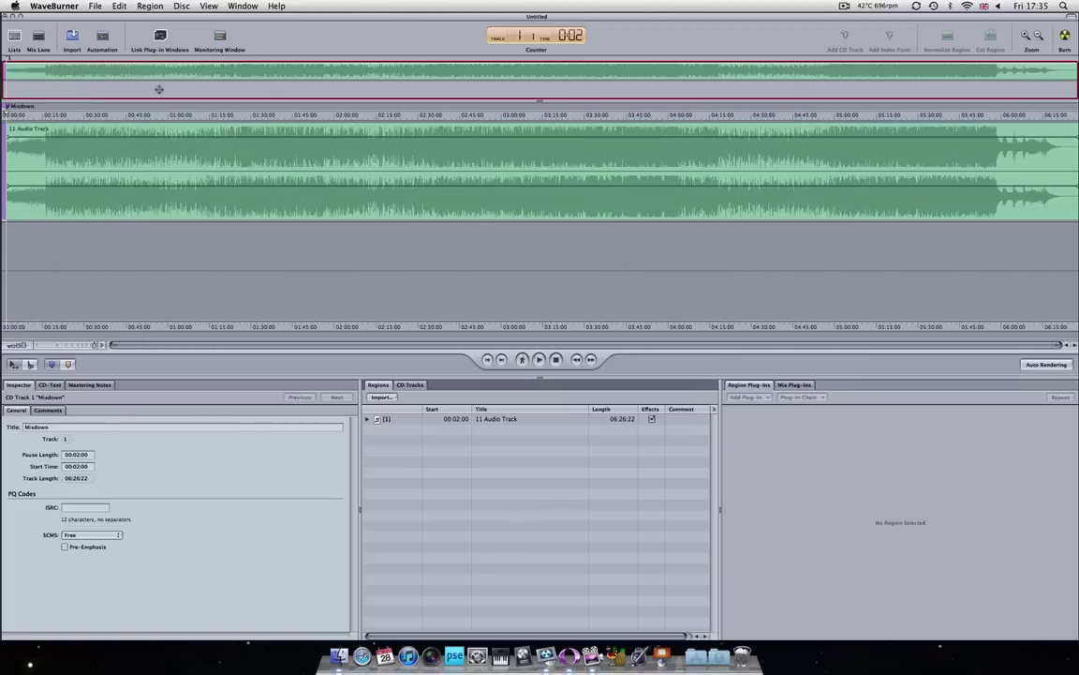
{"action": "scroll", "coordinate": [13, 108], "scroll_direction": "up", "scroll_amount": 5}
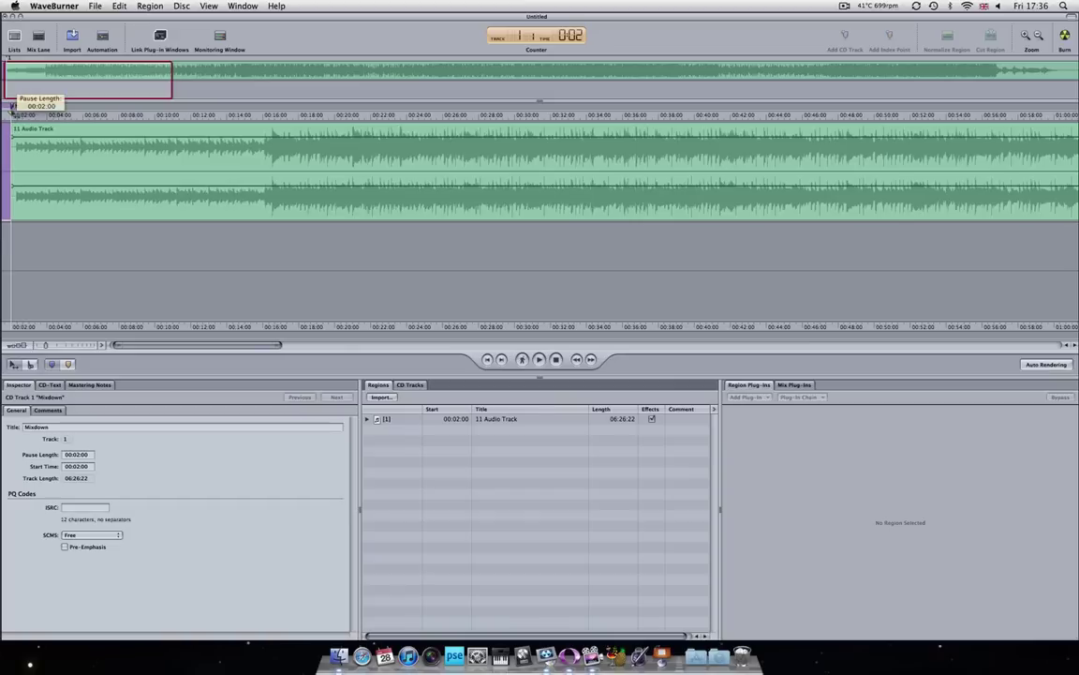
{"action": "scroll", "coordinate": [20, 139], "scroll_direction": "left", "scroll_amount": 2}
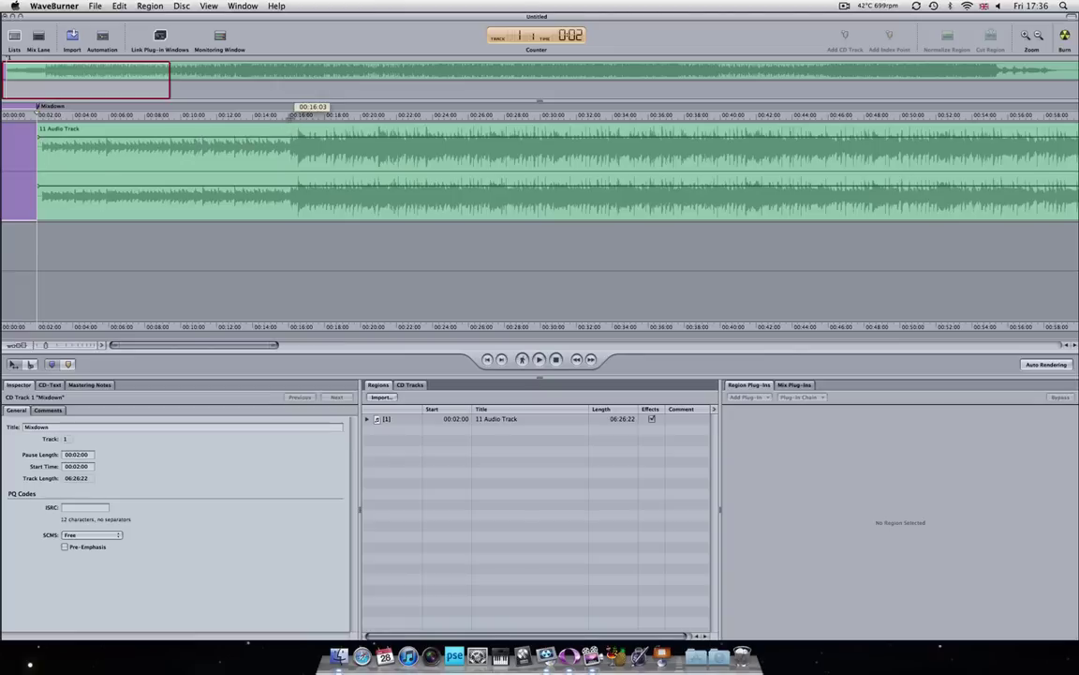
Add Untitled Track 2 near 00:16 and move its marker to 00:16:24
{"action": "left_click", "coordinate": [296, 113]}
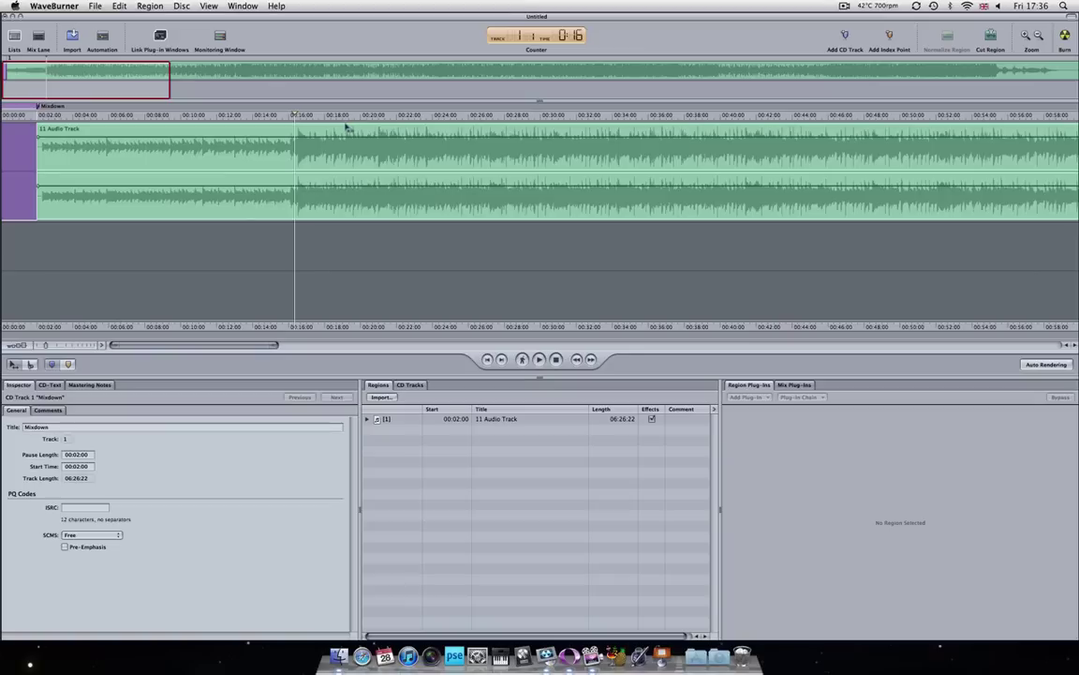
{"action": "left_click", "coordinate": [296, 106]}
{"action": "left_click", "coordinate": [247, 114]}
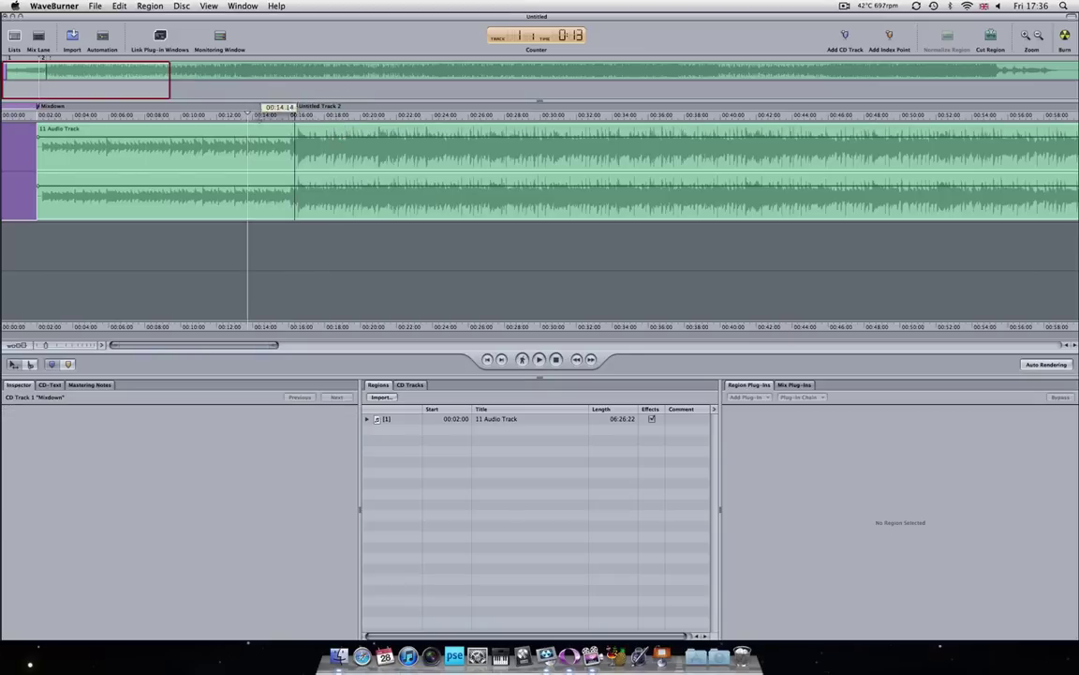
{"action": "left_click", "coordinate": [286, 119]}
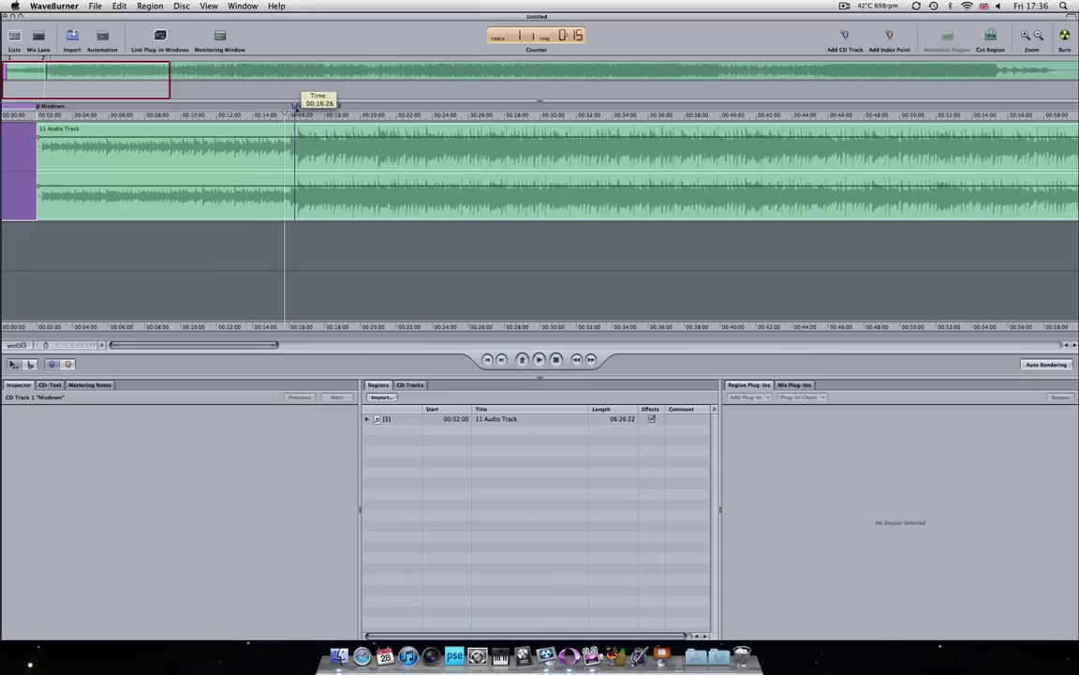
{"action": "left_click", "coordinate": [296, 105]}
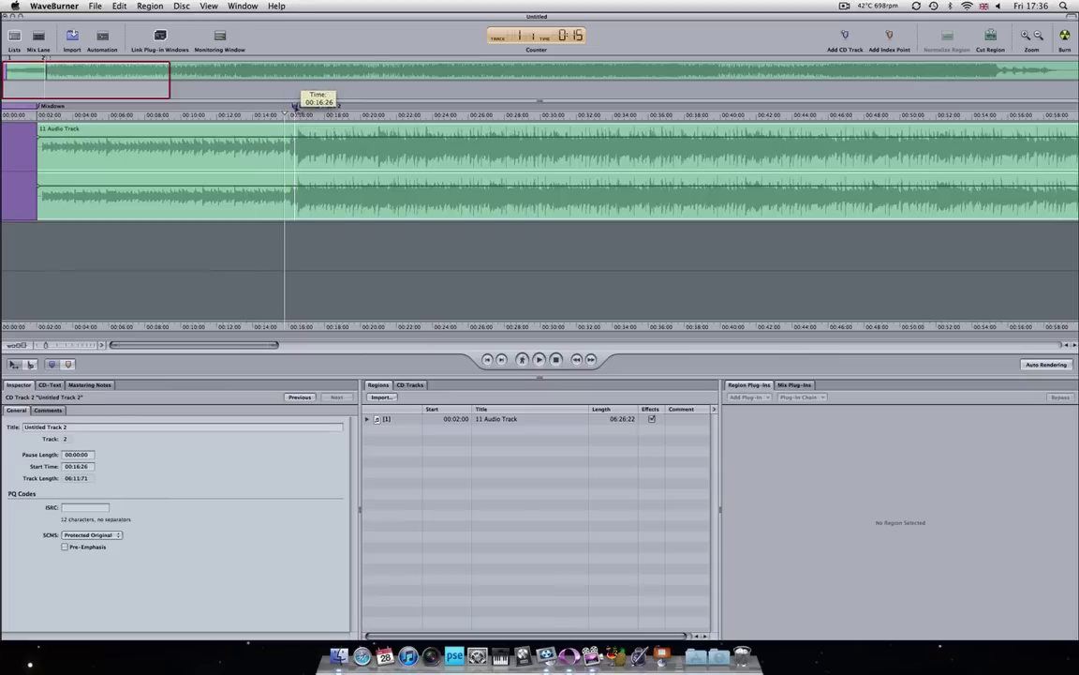
{"action": "mouse_move", "coordinate": [296, 105]}
{"action": "left_mouse_down"}
{"action": "mouse_move", "coordinate": [225, 106]}
{"action": "mouse_move", "coordinate": [283, 115]}
{"action": "mouse_move", "coordinate": [246, 111]}
{"action": "left_mouse_up"}
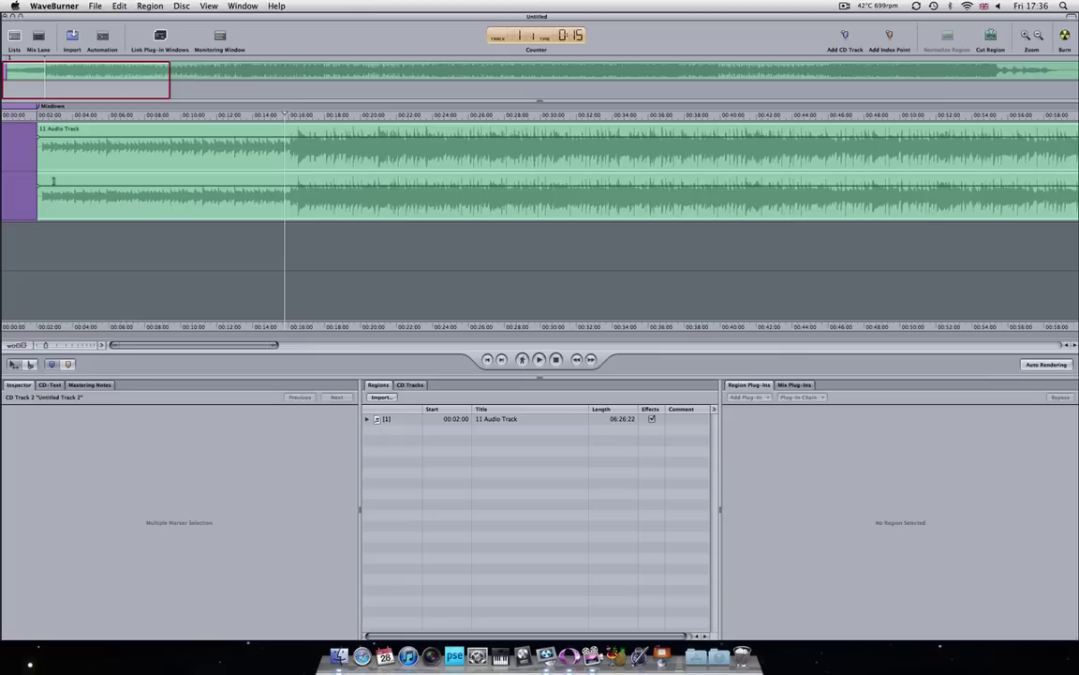
Zoom out and drag the region's left edge right, trimming about 21 seconds of silence
{"action": "key", "text": "super+Right"}
{"action": "key", "text": "super+Right"}
{"action": "key", "text": "super+Right"}
{"action": "key", "text": "super+Right"}
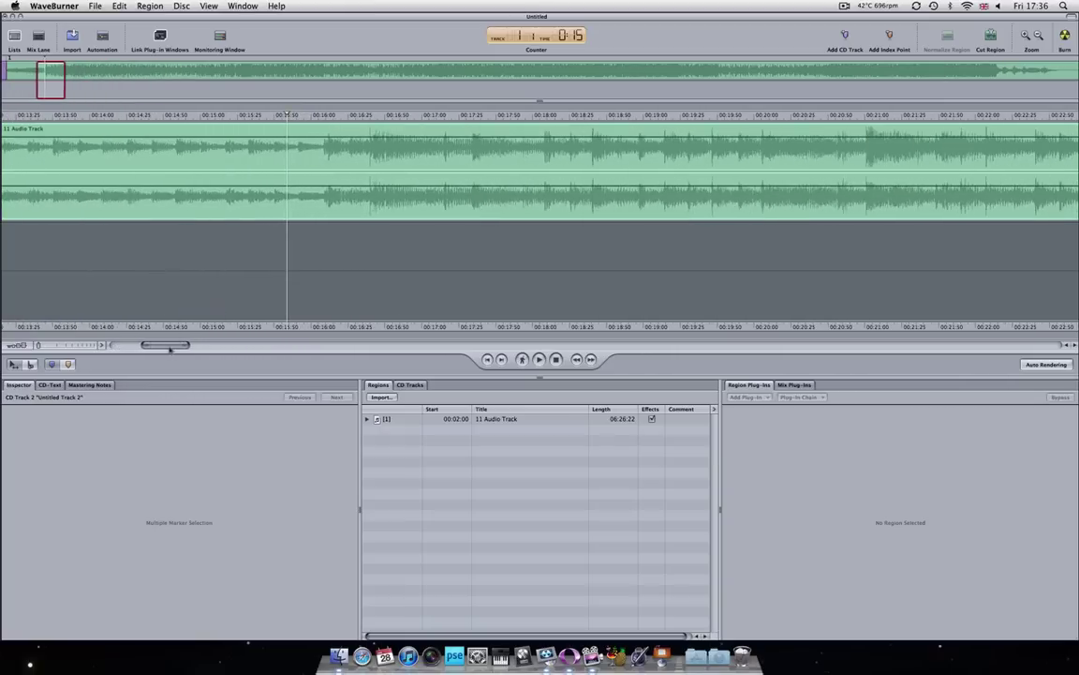
{"action": "left_click_drag", "start_coordinate": [170, 348], "coordinate": [116, 346]}
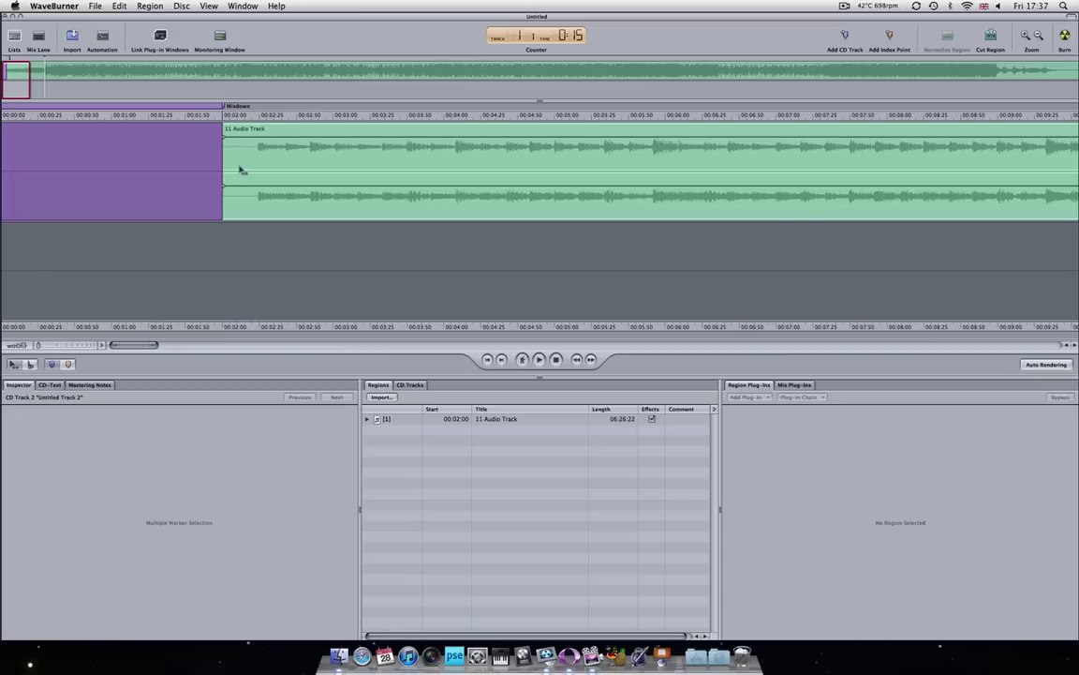
{"action": "scroll", "coordinate": [238, 169], "scroll_direction": "up", "scroll_amount": 5}
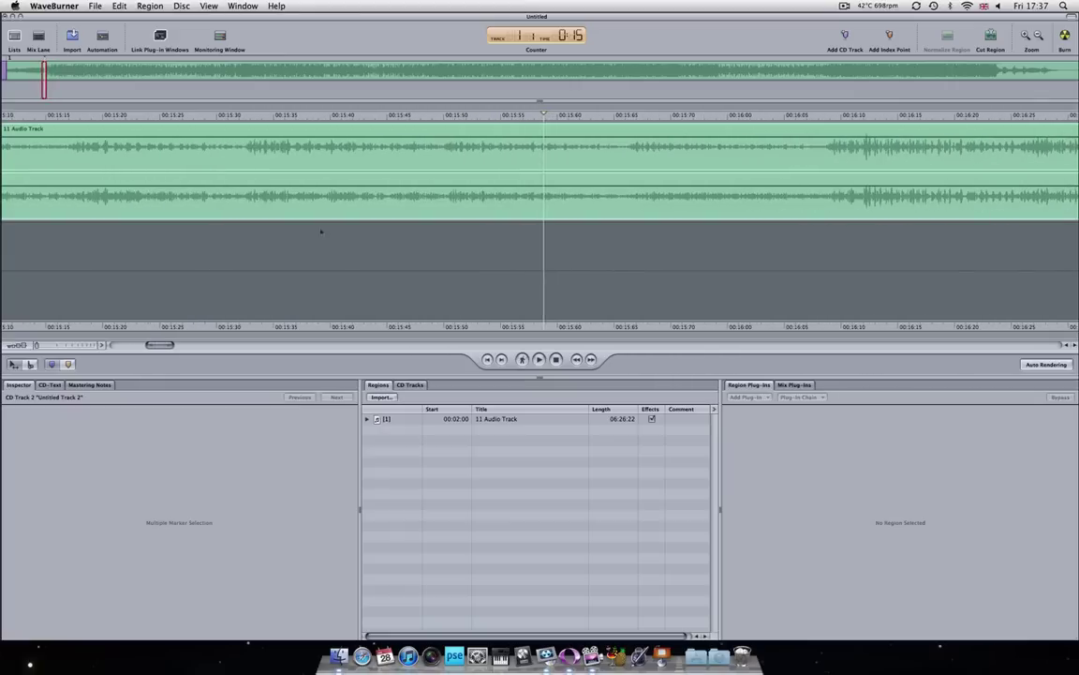
{"action": "left_click_drag", "start_coordinate": [162, 346], "coordinate": [130, 347]}
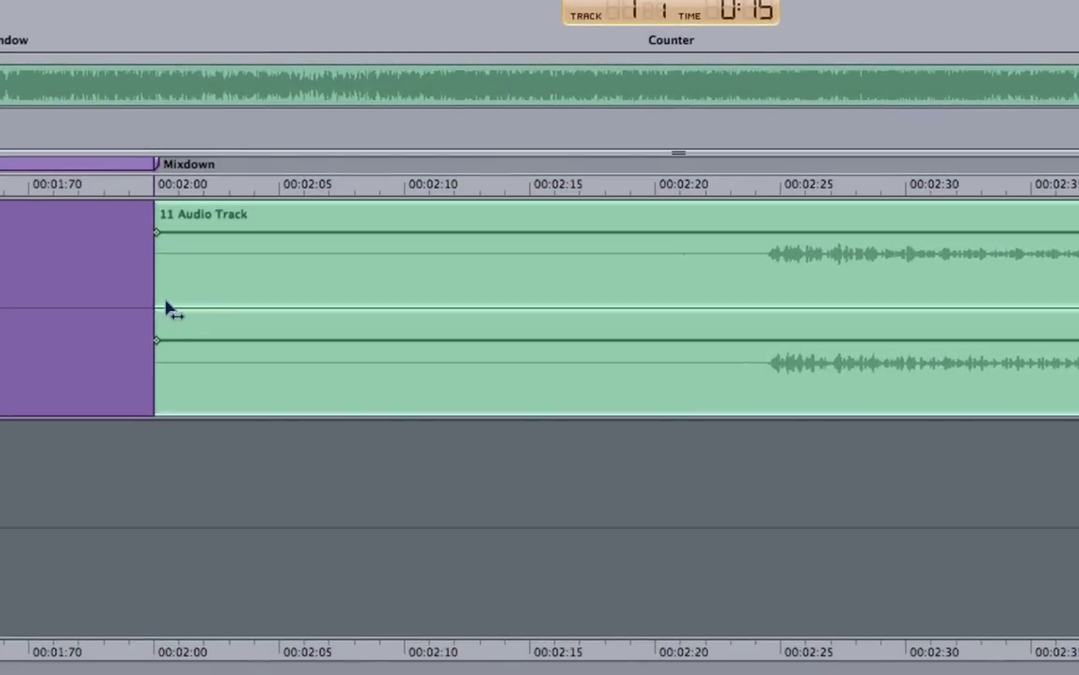
{"action": "left_click_drag", "start_coordinate": [164, 298], "coordinate": [750, 298]}
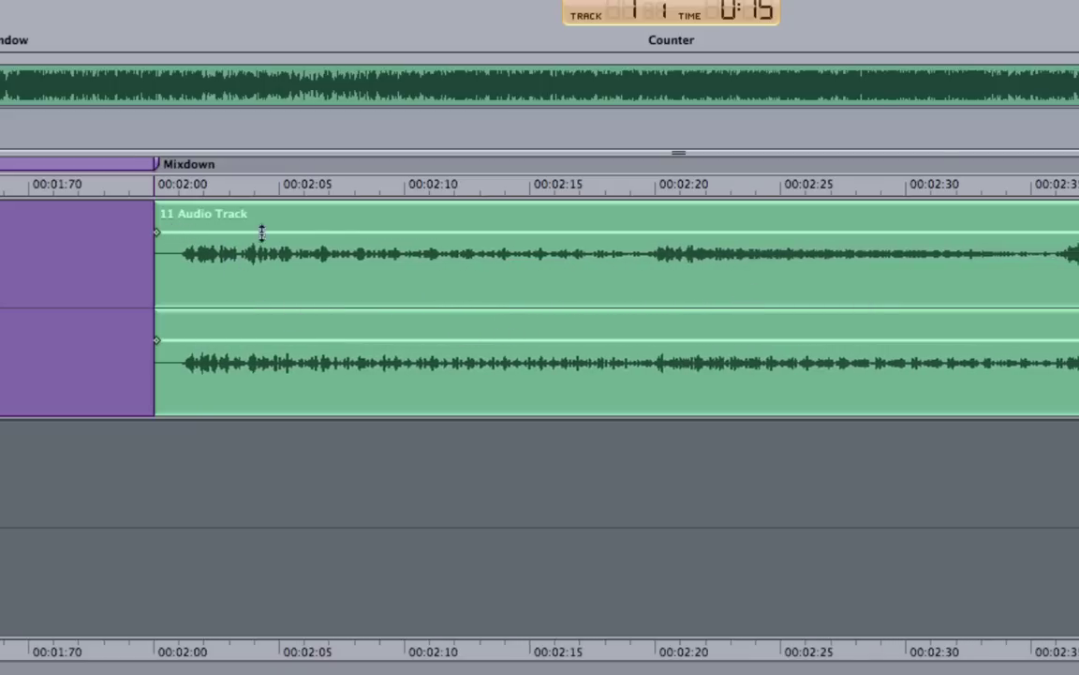
Raise the region gain to +0.90 dB and add a one-second Free fade-in at its start
{"action": "mouse_move", "coordinate": [369, 233]}
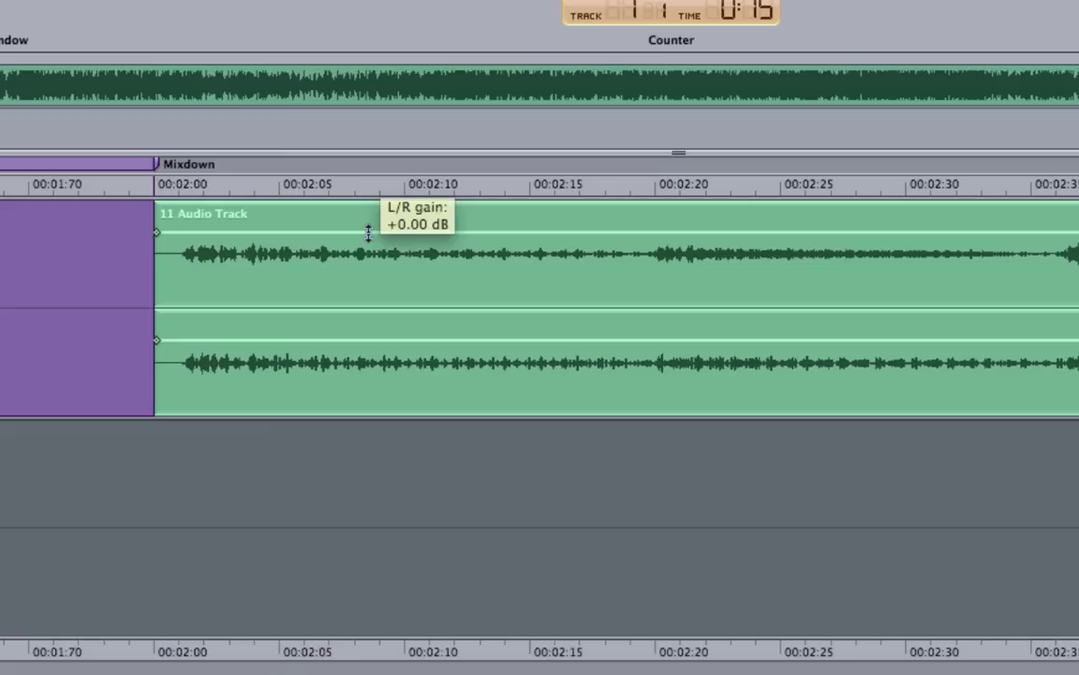
{"action": "mouse_move", "coordinate": [368, 233]}
{"action": "left_mouse_down"}
{"action": "mouse_move", "coordinate": [368, 222]}
{"action": "mouse_move", "coordinate": [371, 234]}
{"action": "left_mouse_up"}
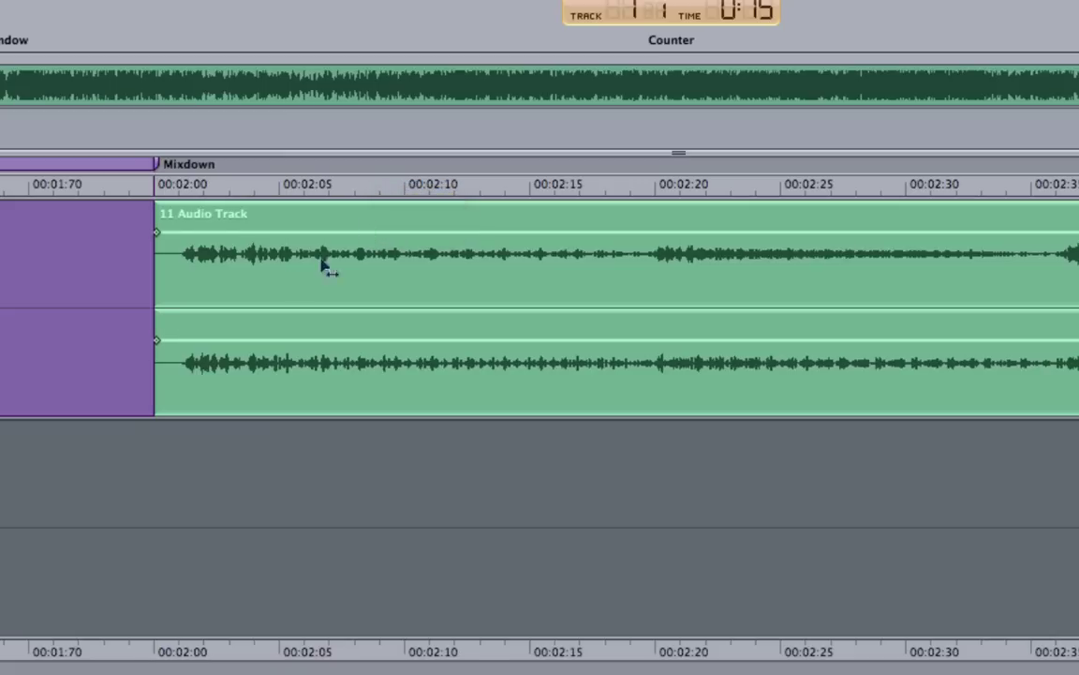
{"action": "left_click_drag", "start_coordinate": [157, 235], "coordinate": [173, 235]}
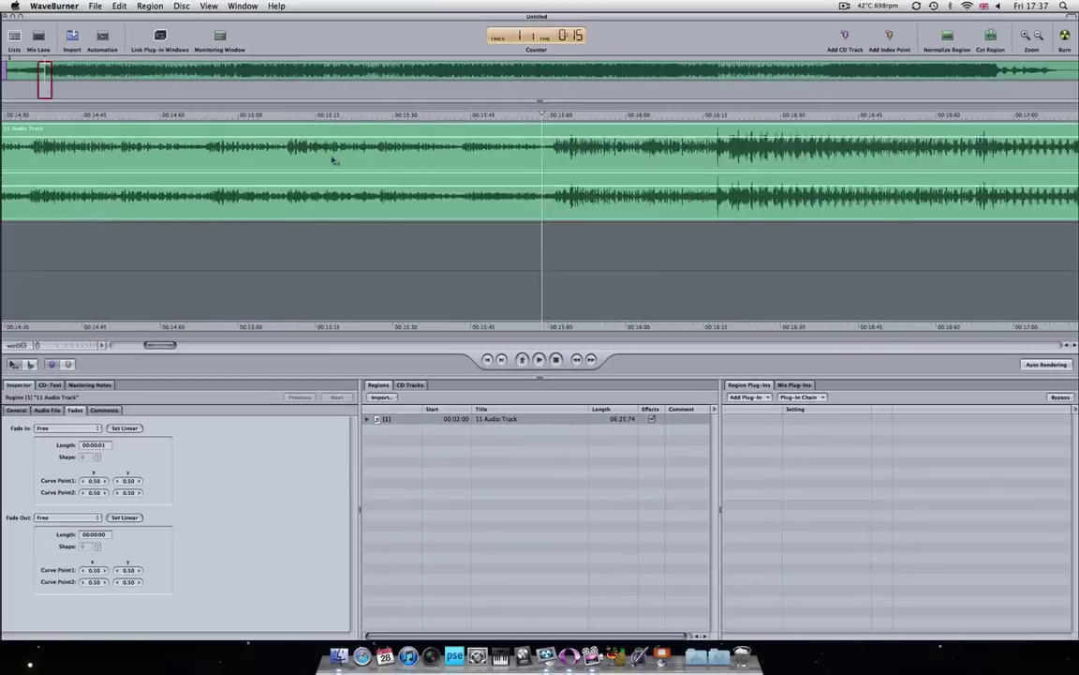
{"action": "scroll", "coordinate": [291, 258], "scroll_direction": "down", "scroll_amount": 5}
{"action": "left_click_drag", "start_coordinate": [258, 344], "coordinate": [214, 315]}
Fit the whole track in view and play from near 6:09 to hear the ending
{"action": "scroll", "coordinate": [251, 216], "scroll_direction": "down", "scroll_amount": 5}
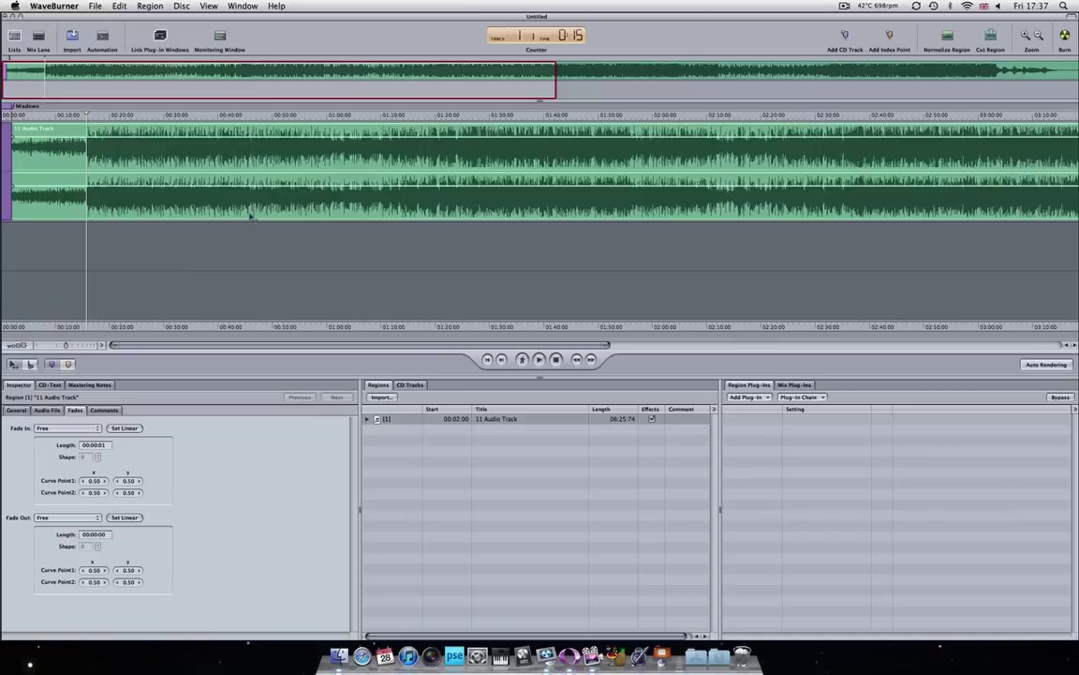
{"action": "left_click", "coordinate": [486, 359]}
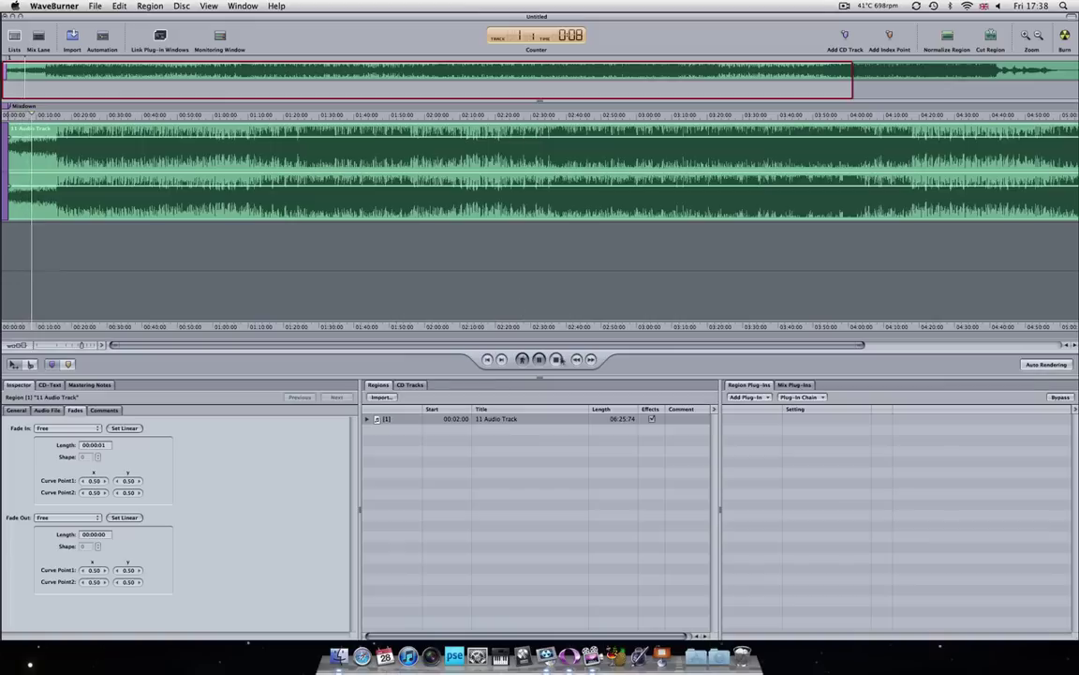
{"action": "key", "text": "super+Left"}
{"action": "left_click", "coordinate": [1033, 113]}
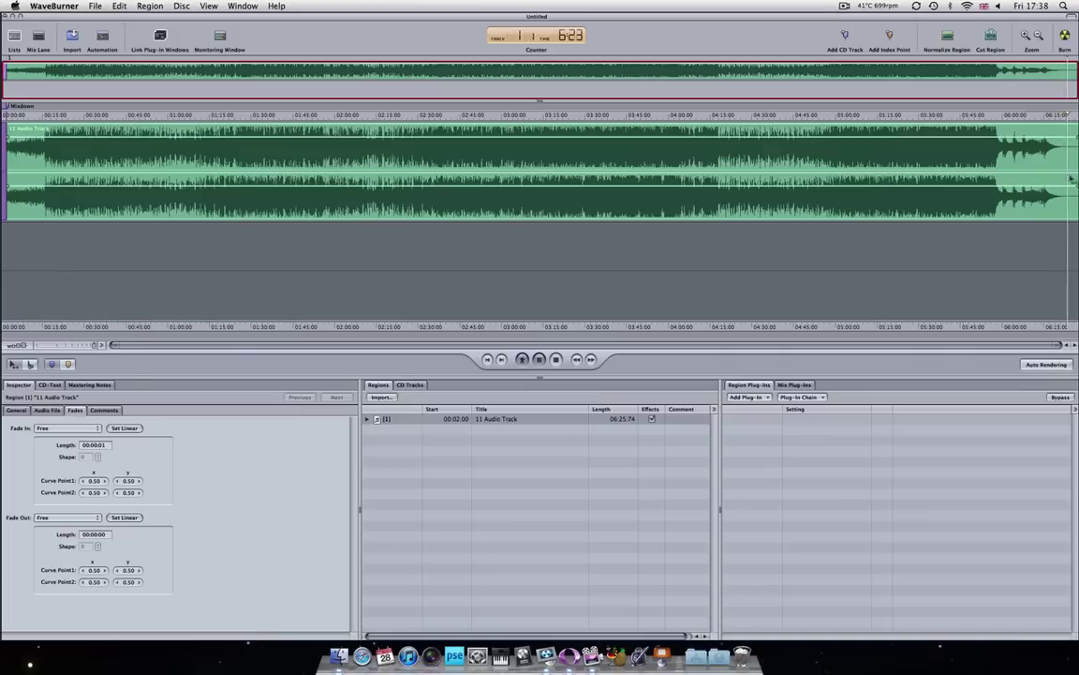
Trim the region's end so it runs 05:54:34 long
{"action": "left_click", "coordinate": [965, 114]}
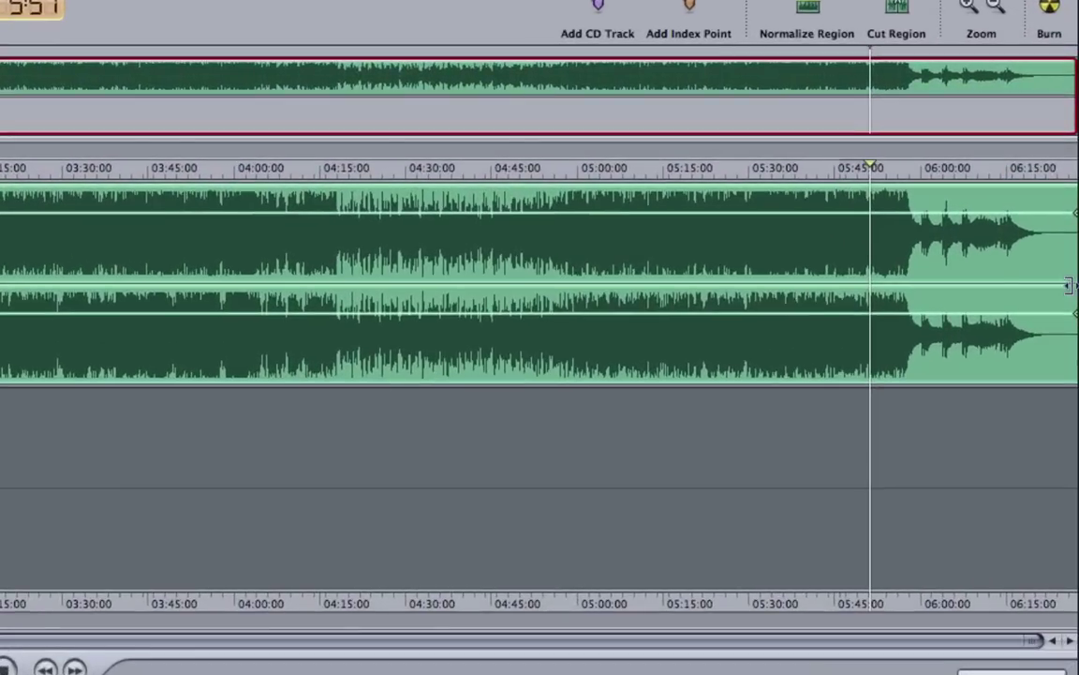
{"action": "left_click_drag", "start_coordinate": [1075, 243], "coordinate": [910, 236]}
{"action": "left_click_drag", "start_coordinate": [869, 275], "coordinate": [872, 280]}
Add a roughly 27-second fade-out, bend it into an S-curve, and audition it from 05:26
{"action": "key", "text": "super+equal"}
{"action": "left_click_drag", "start_coordinate": [1073, 213], "coordinate": [736, 213]}
{"action": "left_click_drag", "start_coordinate": [899, 246], "coordinate": [888, 278]}
{"action": "left_click_drag", "start_coordinate": [894, 335], "coordinate": [883, 344]}
{"action": "left_click", "coordinate": [735, 167]}
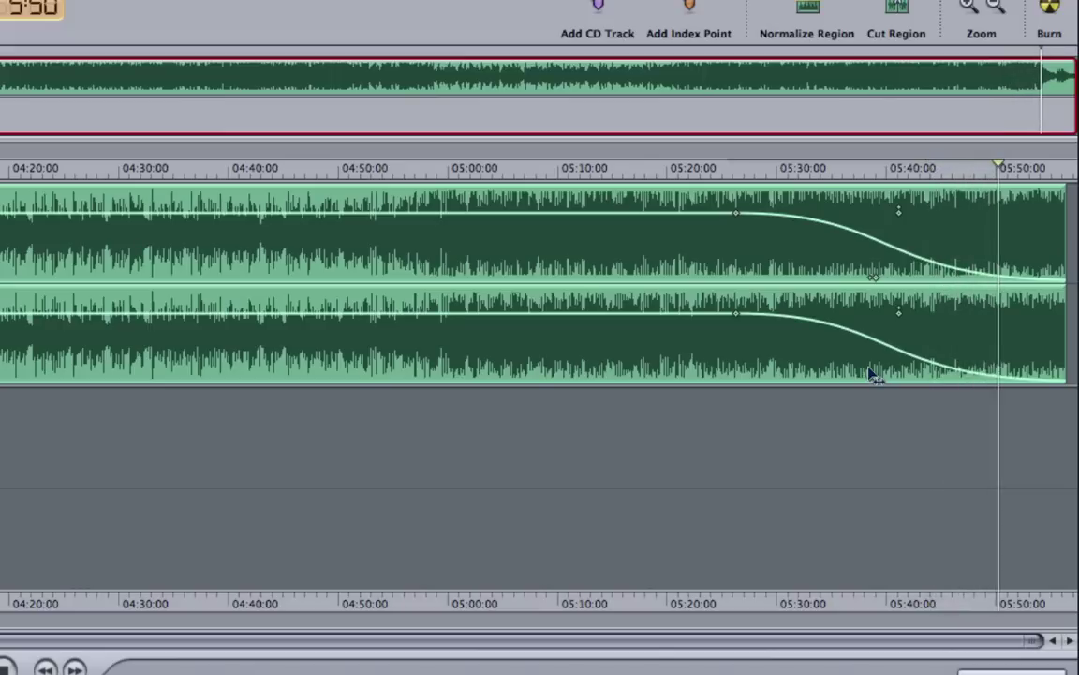
Add a Channel EQ region plug-in to 11 Audio Track and boost its low band about +2.5 dB near 126 Hz
{"action": "key", "text": "z"}
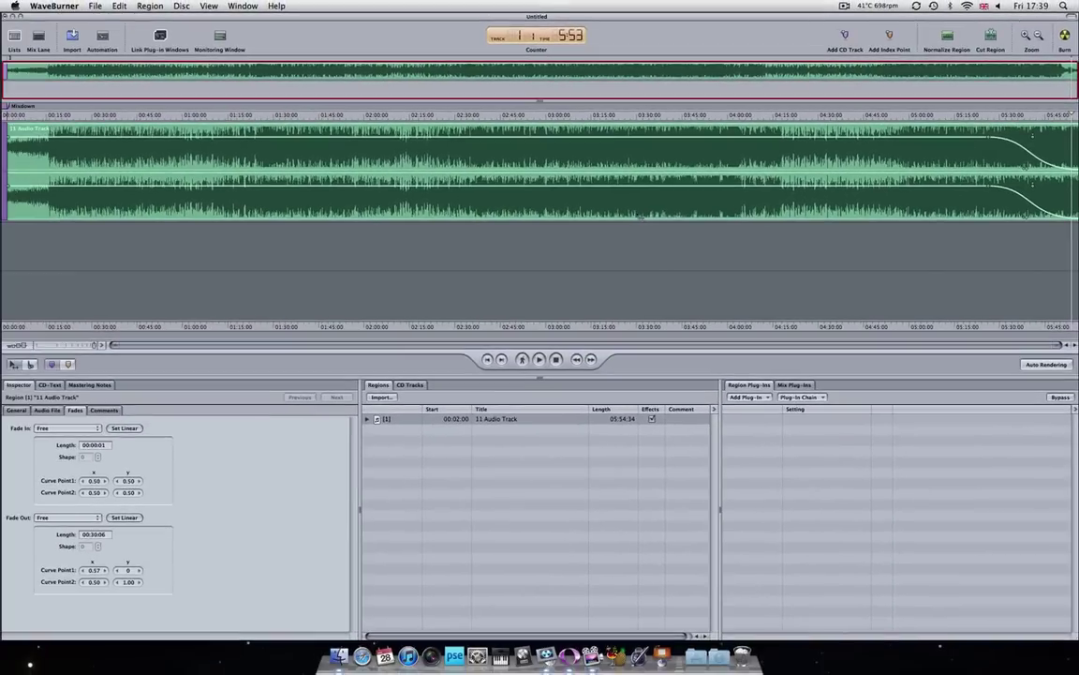
{"action": "left_click", "coordinate": [576, 193]}
{"action": "left_click", "coordinate": [581, 199]}
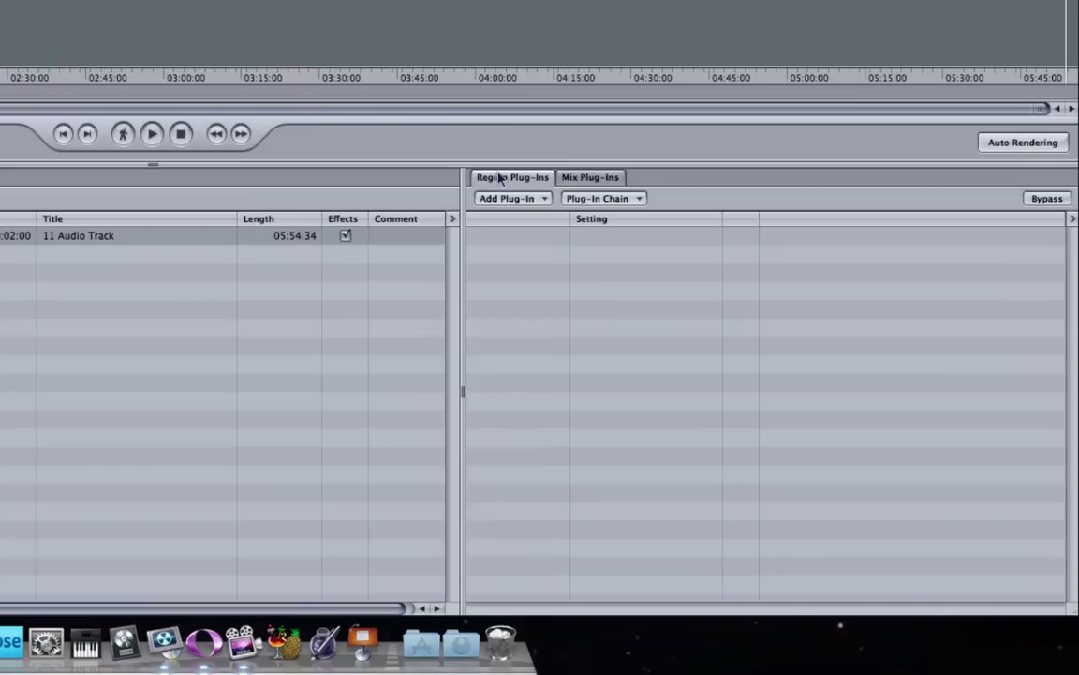
{"action": "left_click", "coordinate": [542, 200]}
{"action": "mouse_move", "coordinate": [558, 222]}
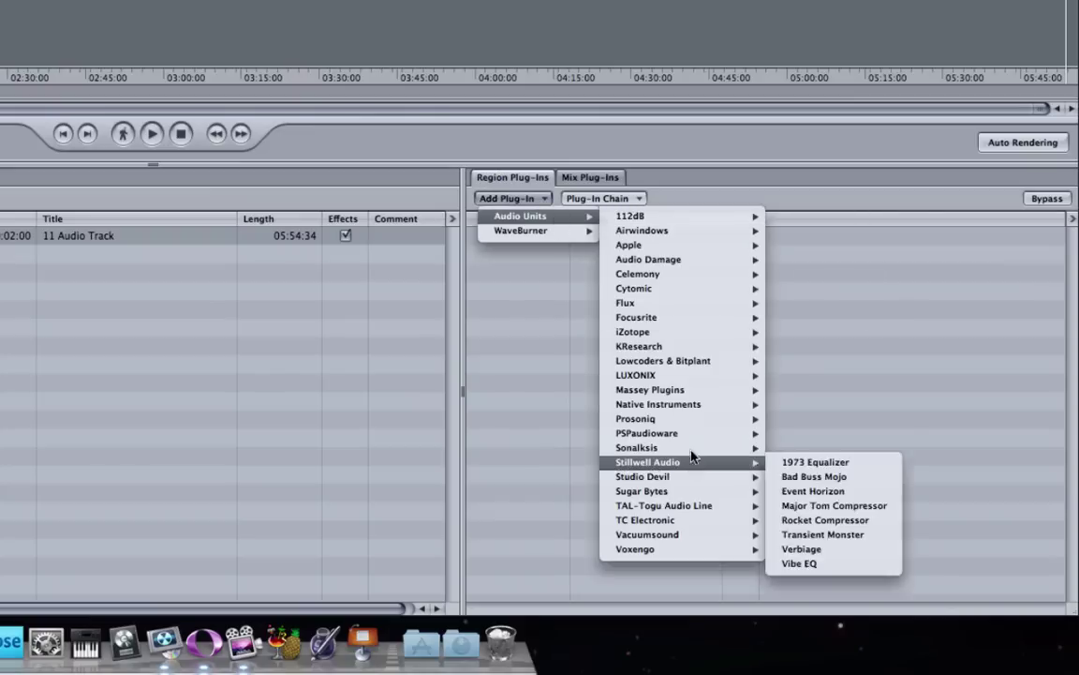
{"action": "mouse_move", "coordinate": [680, 296]}
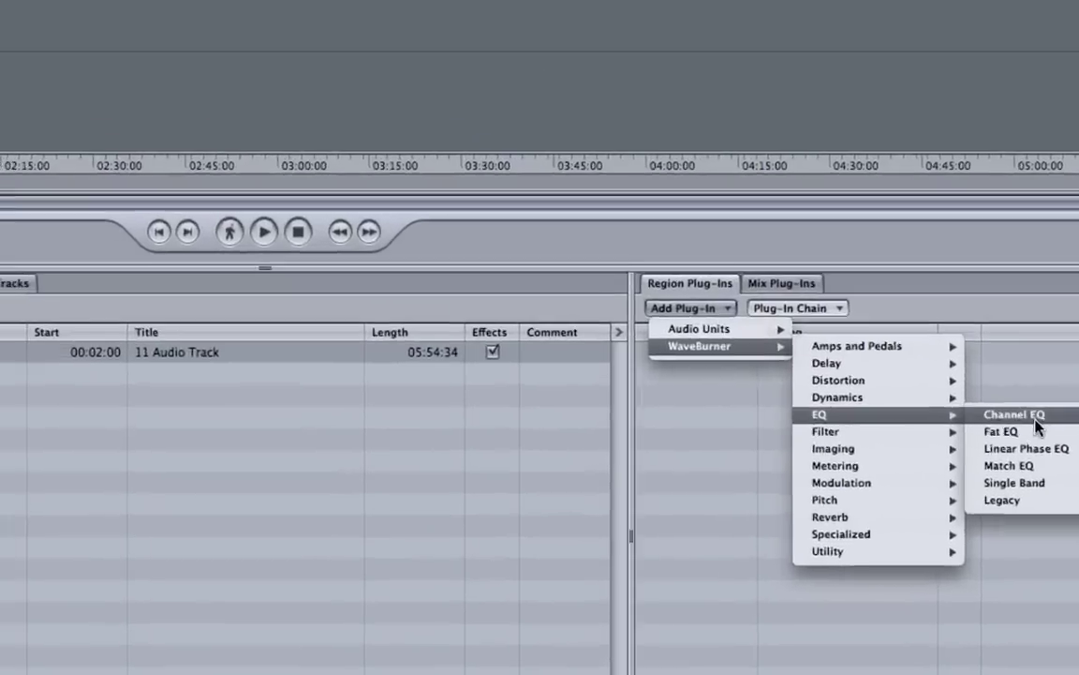
{"action": "left_click", "coordinate": [787, 289]}
{"action": "left_click_drag", "start_coordinate": [400, 49], "coordinate": [541, 108]}
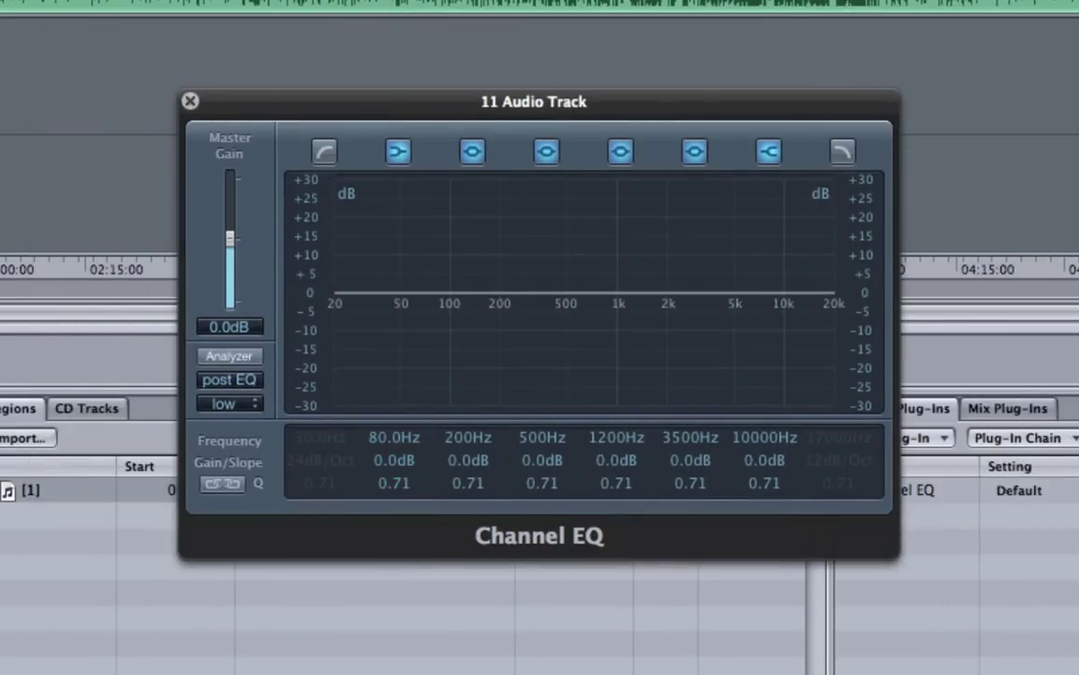
{"action": "left_click_drag", "start_coordinate": [429, 260], "coordinate": [466, 250]}
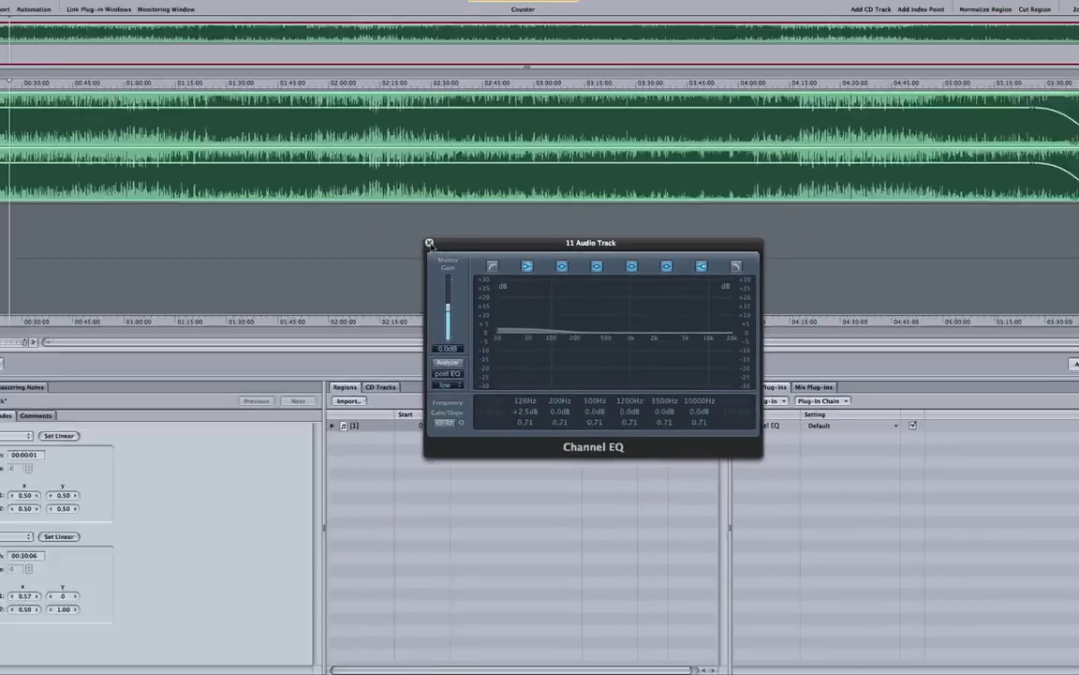
Close the Channel EQ window, leaving the region's boost, and display the empty Mix Plug-ins list
{"action": "left_click", "coordinate": [190, 100]}
{"action": "left_click", "coordinate": [796, 385]}
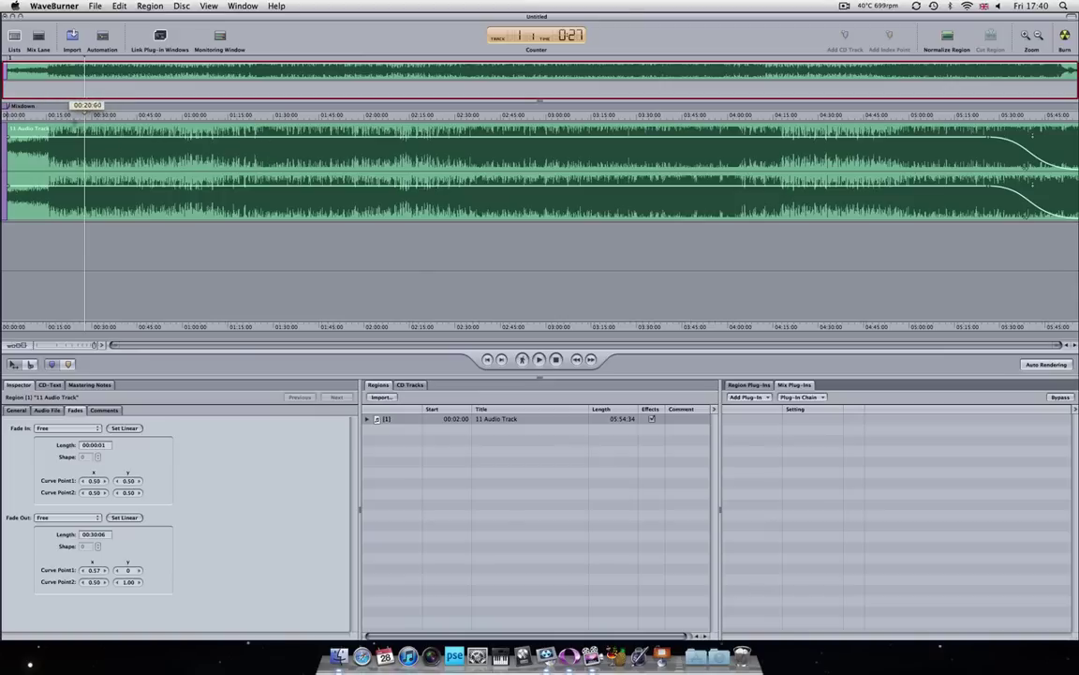
{"action": "left_click", "coordinate": [199, 41]}
{"action": "left_click_drag", "start_coordinate": [1016, 17], "coordinate": [663, 231]}
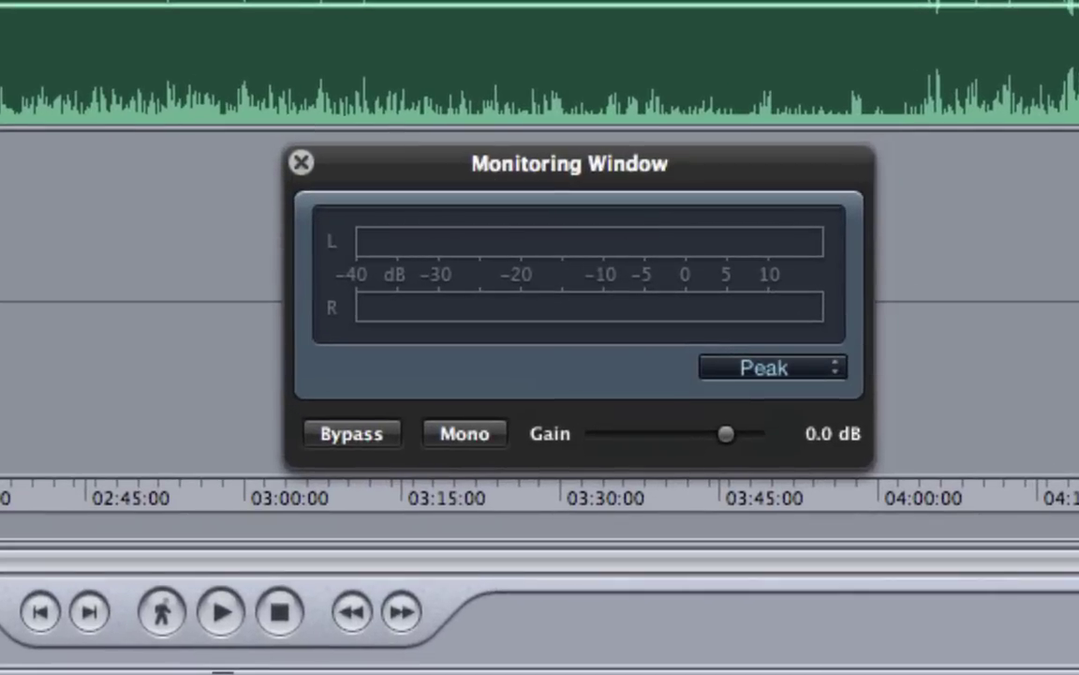
{"action": "key", "text": "space"}
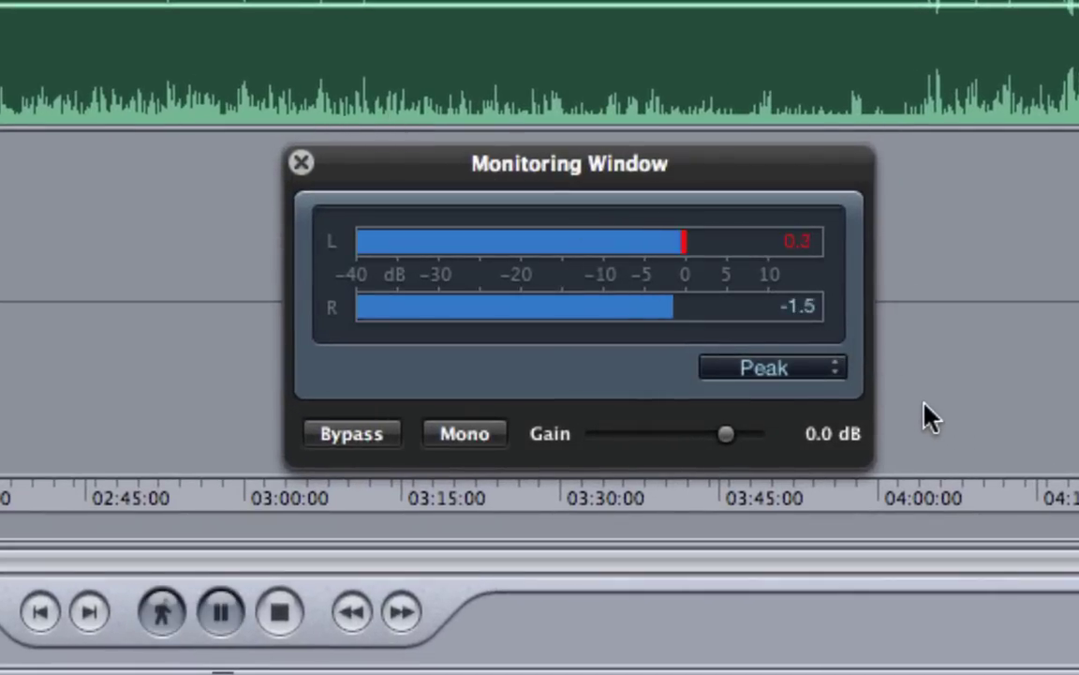
{"action": "key", "text": "space"}
{"action": "left_click", "coordinate": [824, 373]}
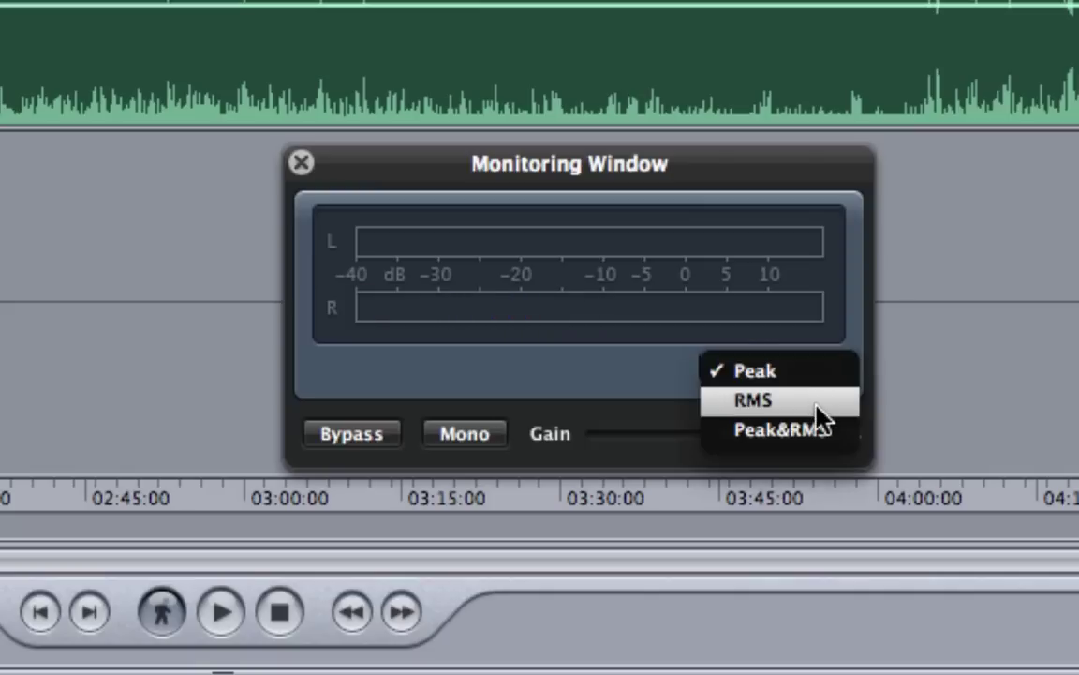
{"action": "left_click", "coordinate": [638, 253]}
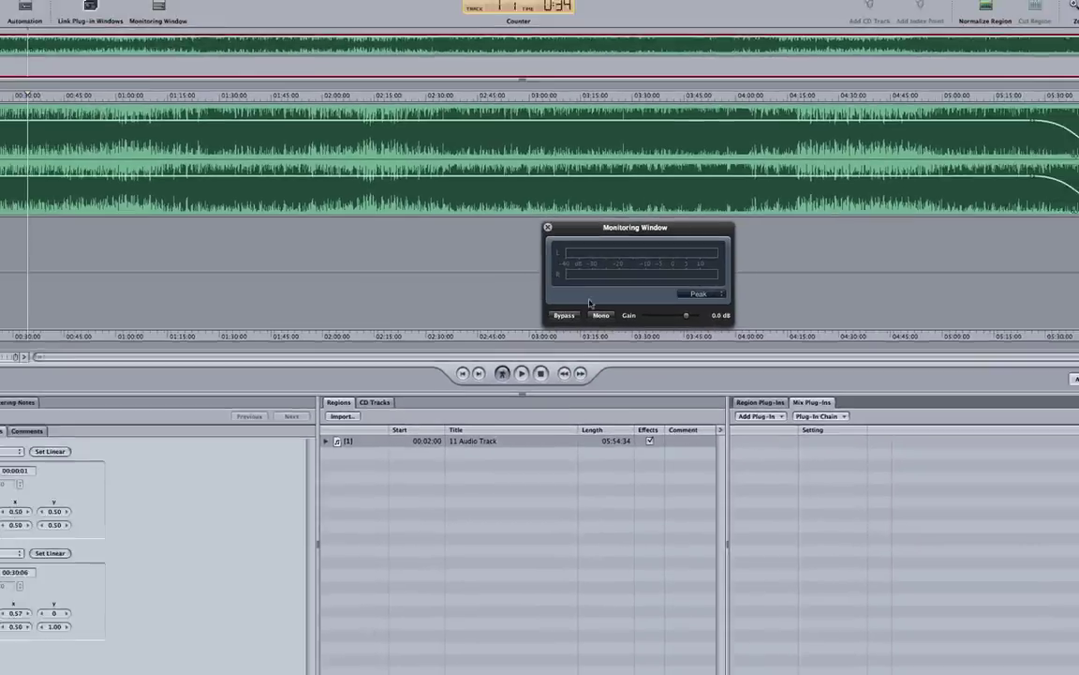
{"action": "left_click", "coordinate": [548, 227]}
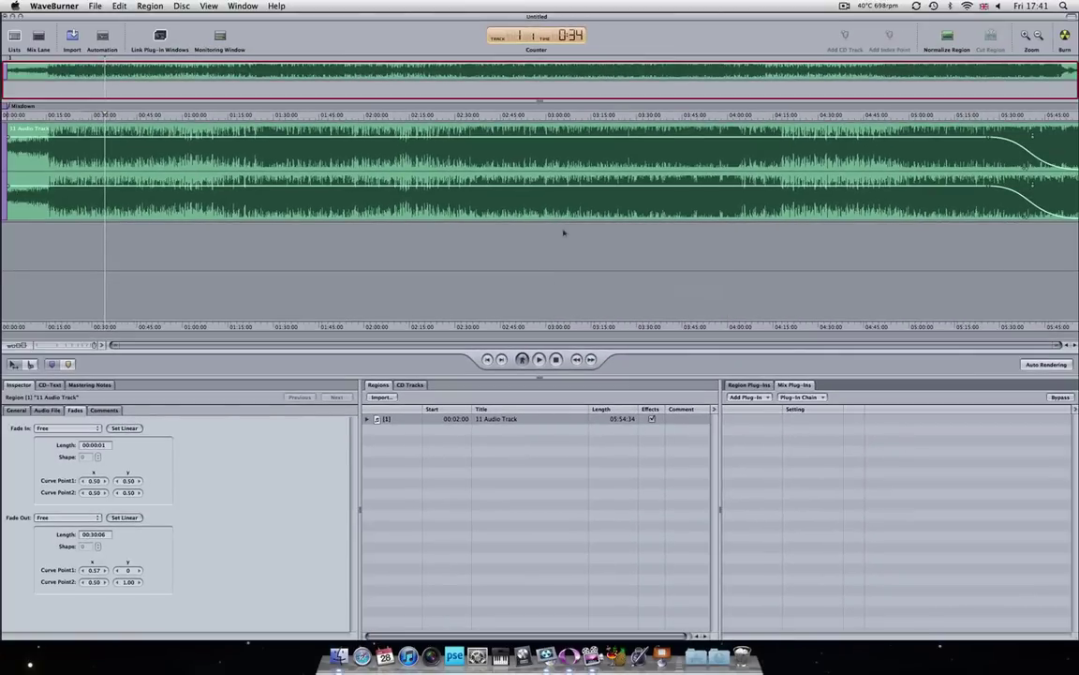
Deselect the 11 Audio Track region so the project settings show
{"action": "left_click", "coordinate": [757, 287]}
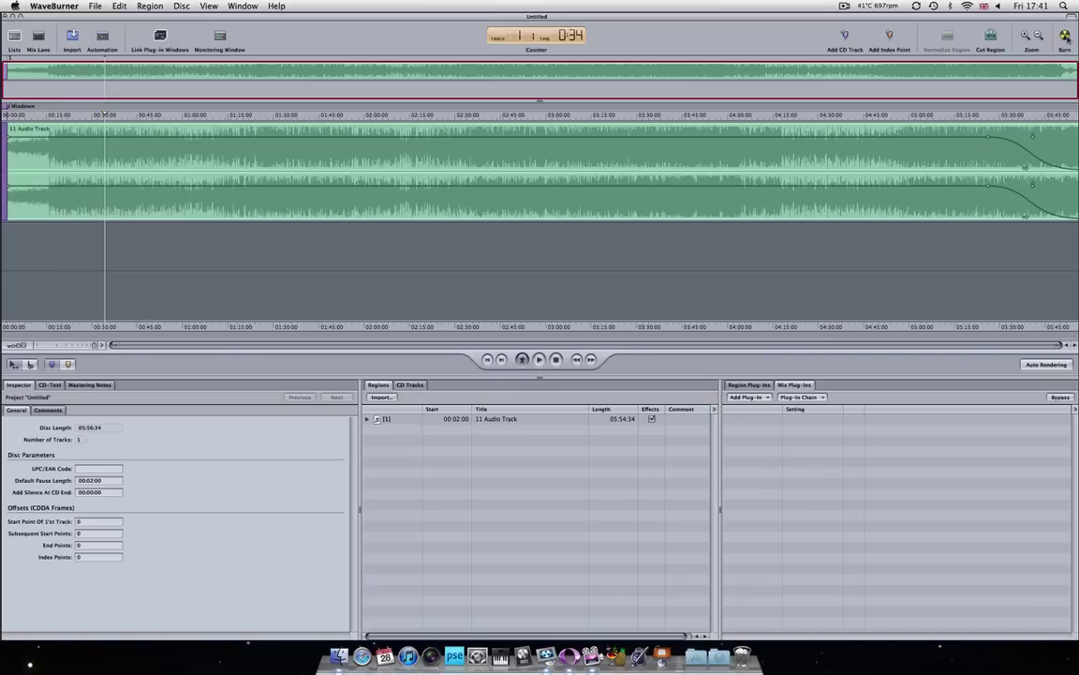